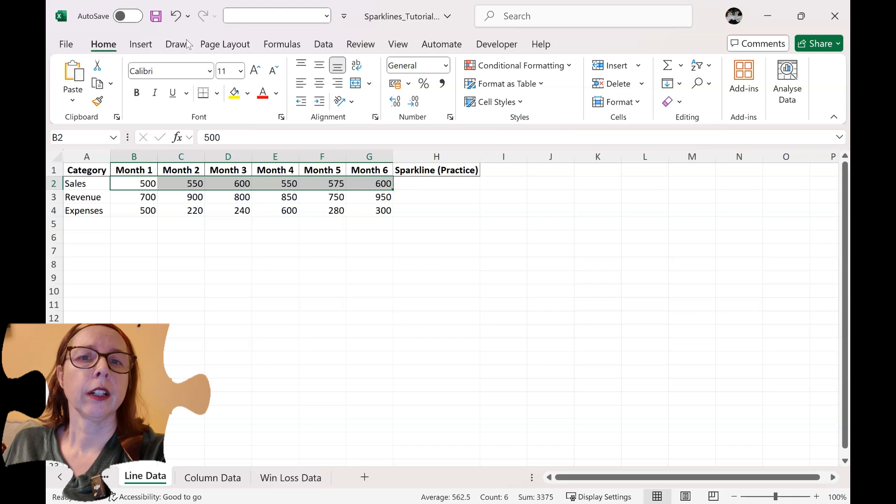
- Insert a line sparkline in H2 for the Sales values in B2:G2
left_click(140, 44)
left_click(459, 98)
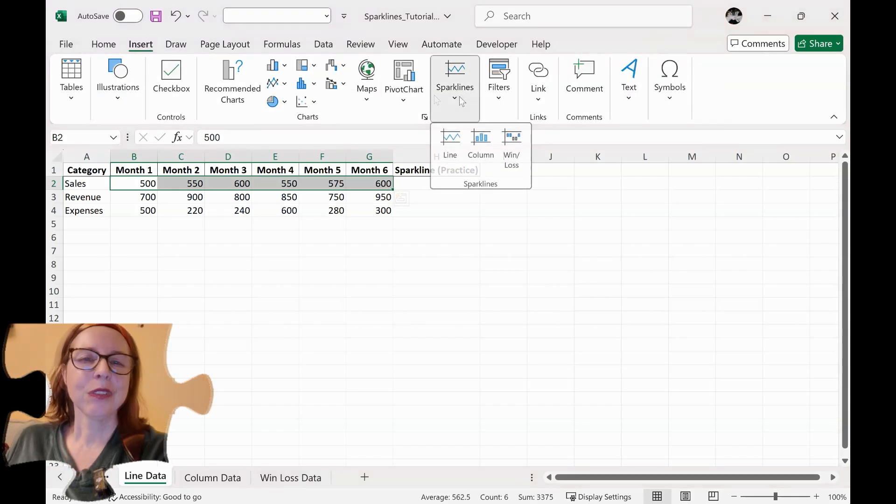
left_click(460, 99)
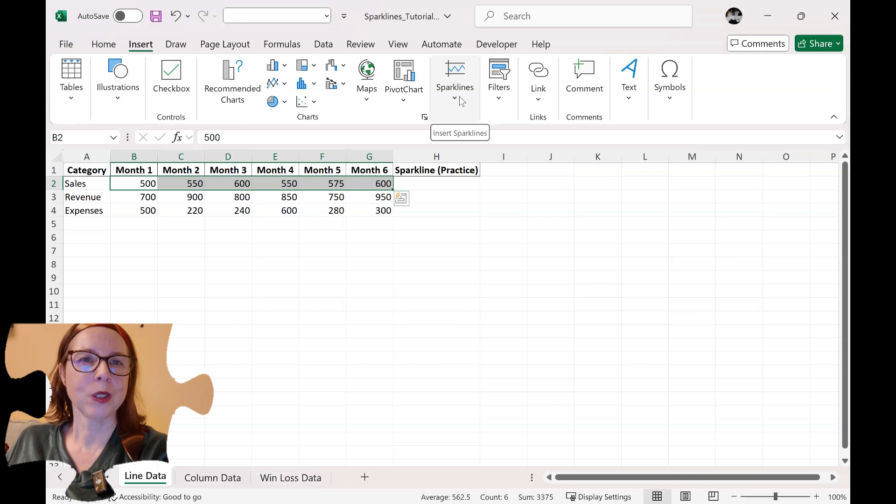
left_click(459, 99)
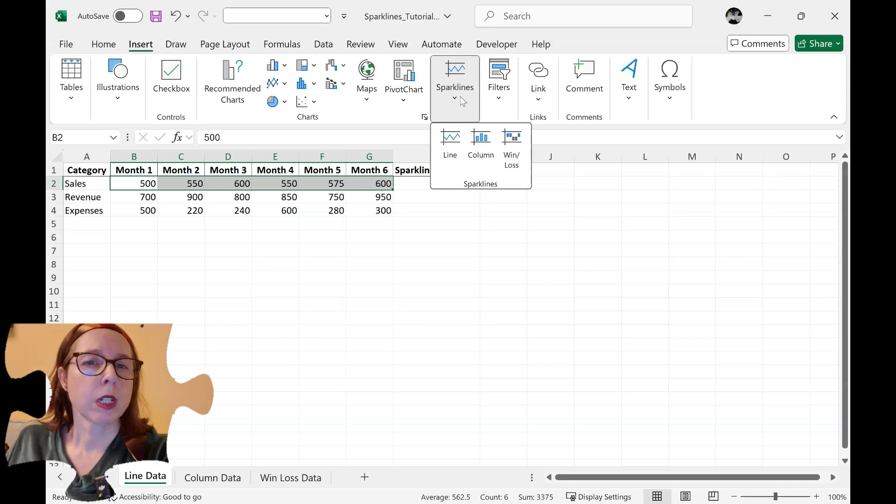
left_click(450, 143)
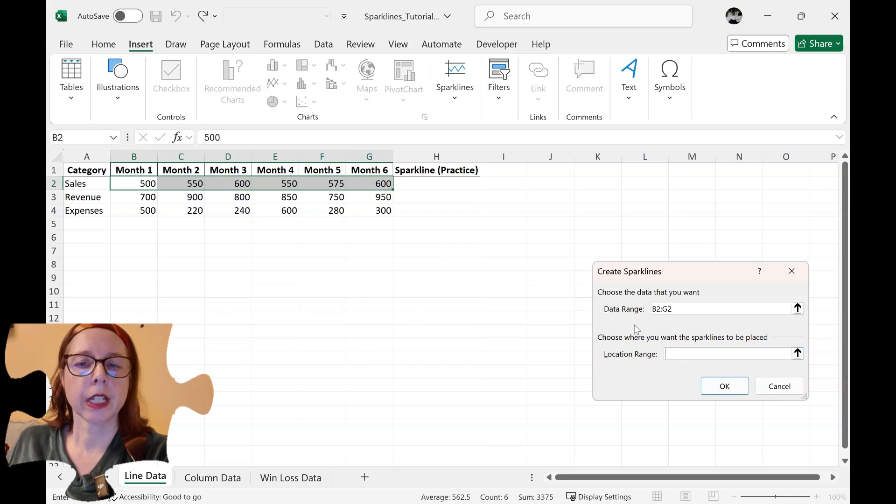
left_click(423, 184)
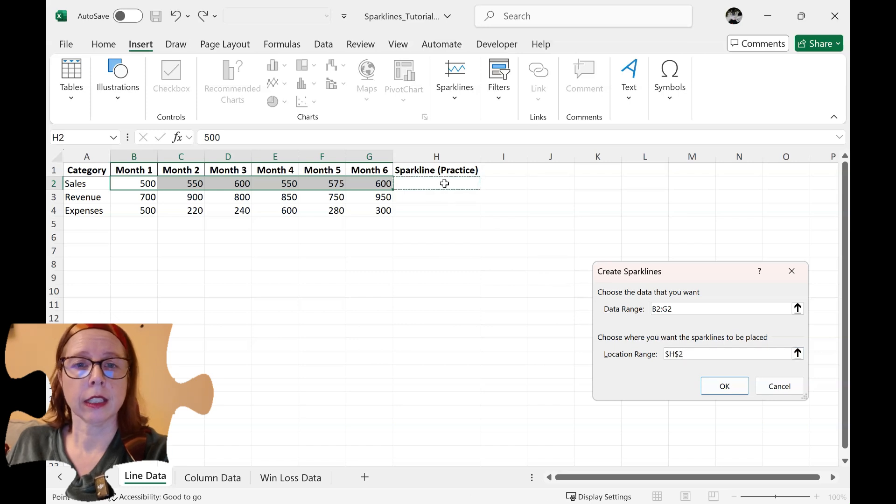
left_click(725, 386)
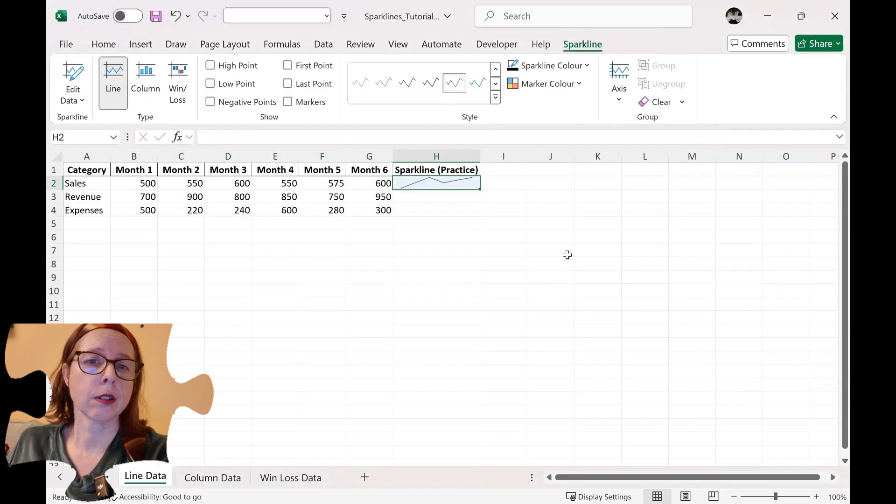
- Insert a line sparkline in H3 based on the Revenue values in B3:G3
left_click(423, 199)
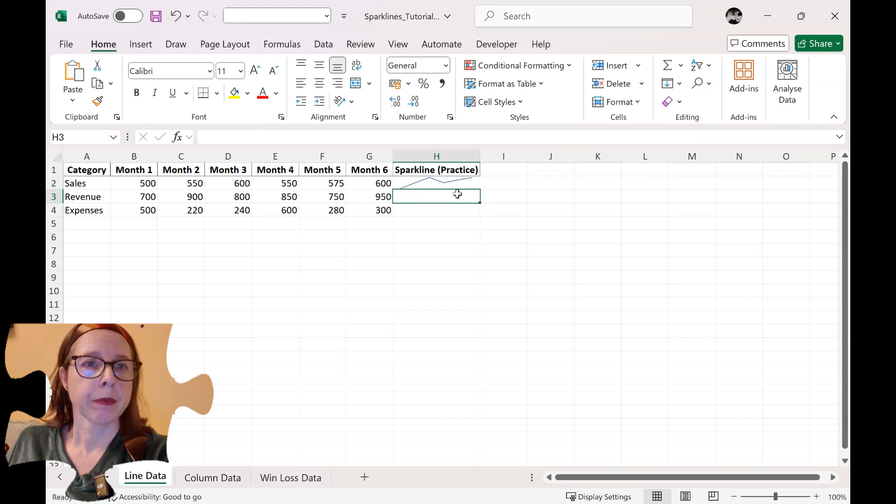
left_click(137, 47)
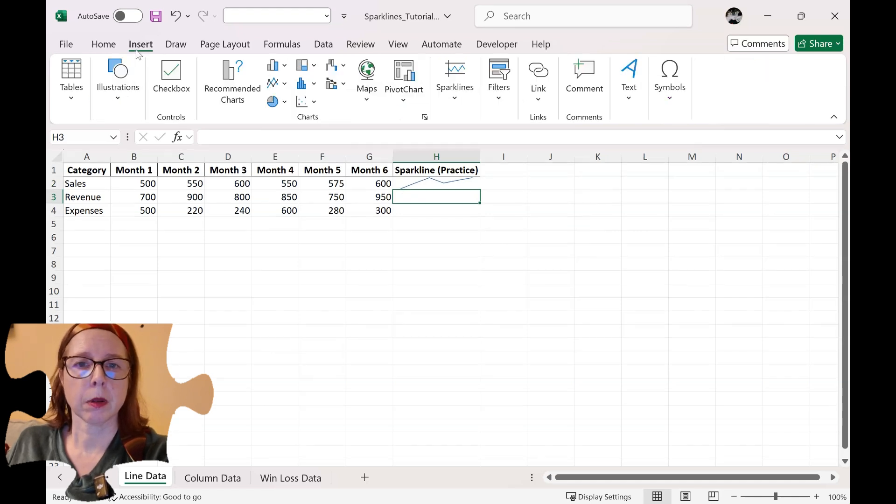
left_click(453, 93)
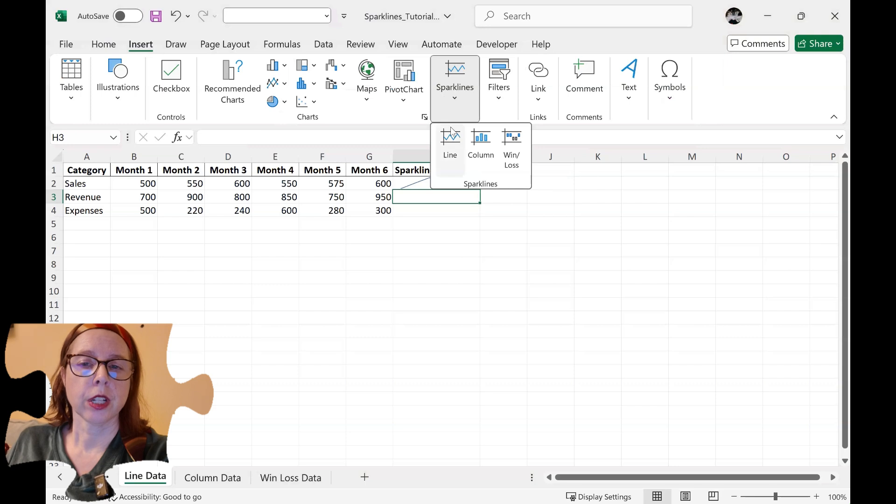
left_click(451, 145)
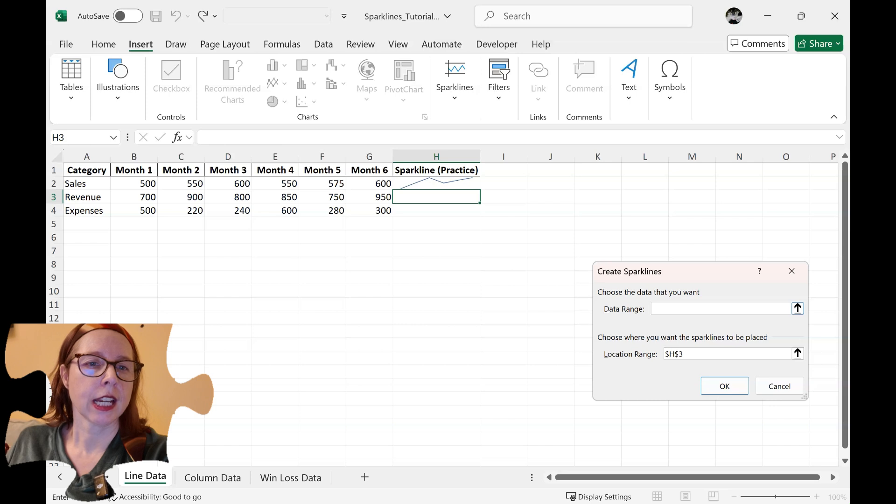
left_click_drag(134, 197, 362, 197)
left_click(719, 386)
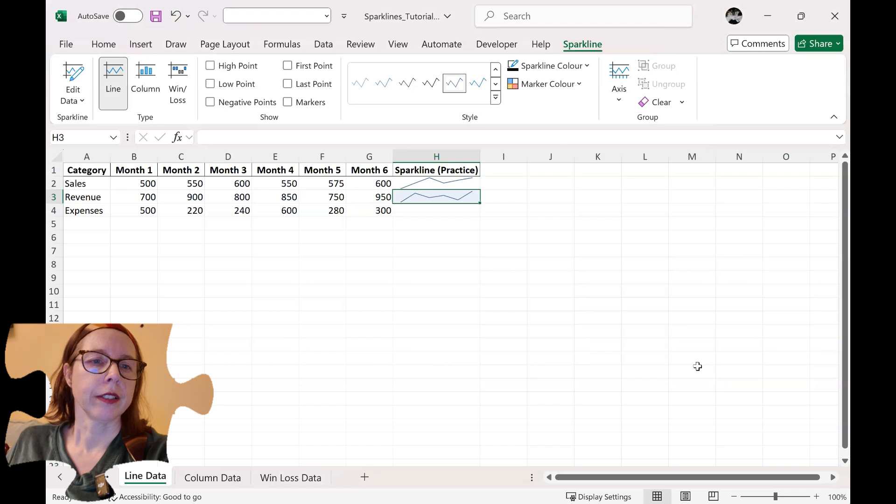
- Add a line sparkline in H4 for the Expenses values in B4:G4
left_click_drag(128, 207, 383, 210)
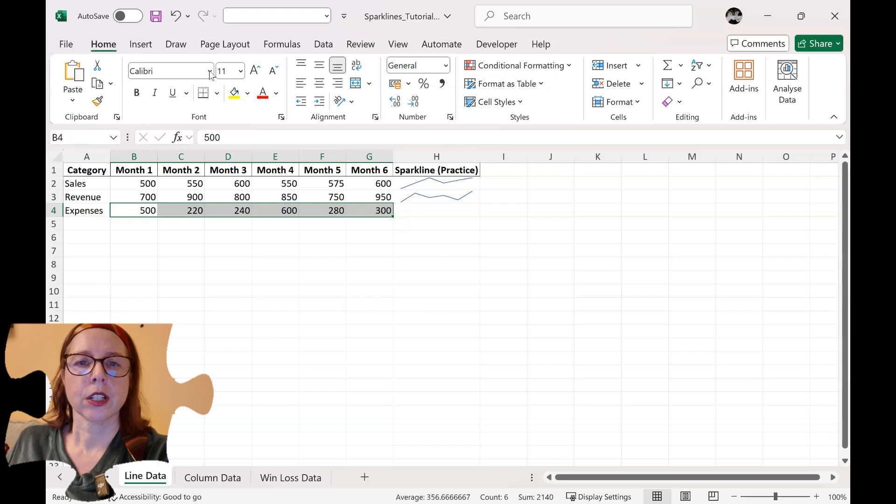
left_click(141, 43)
left_click(455, 89)
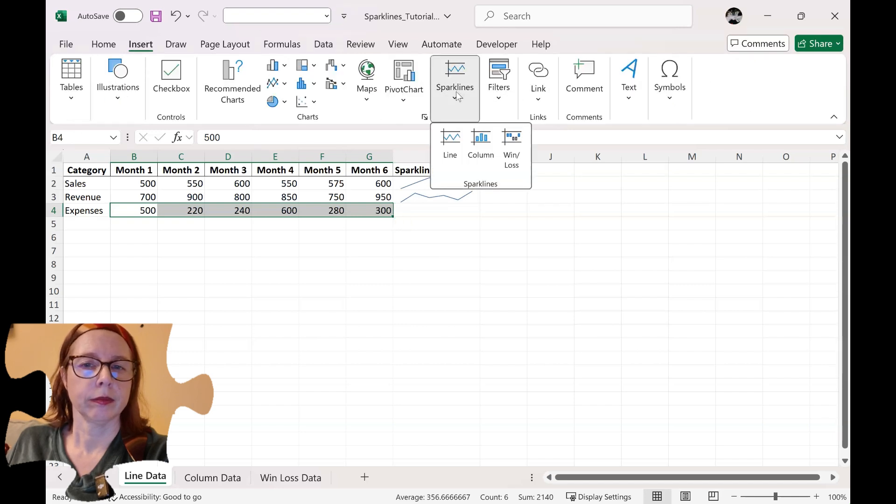
left_click(451, 149)
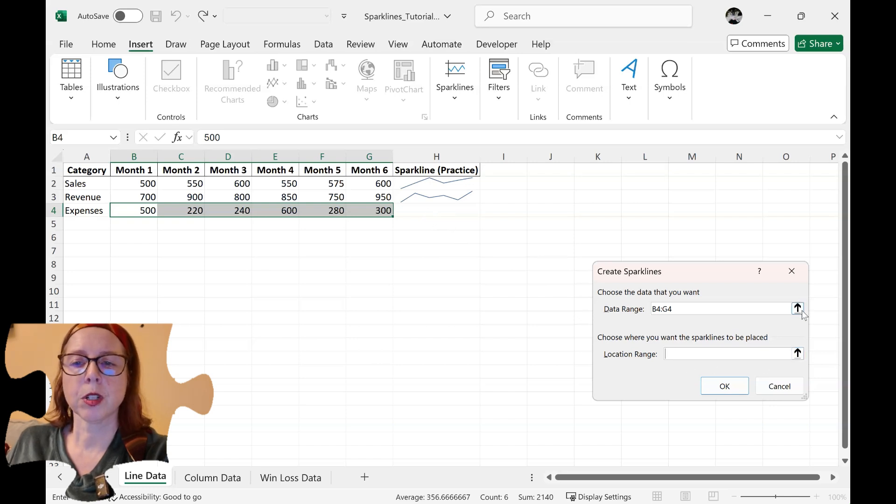
left_click(797, 353)
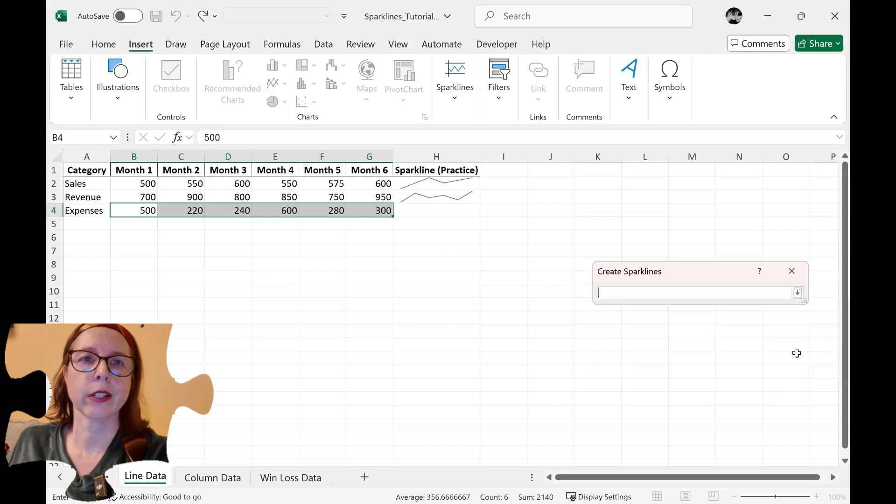
left_click(799, 293)
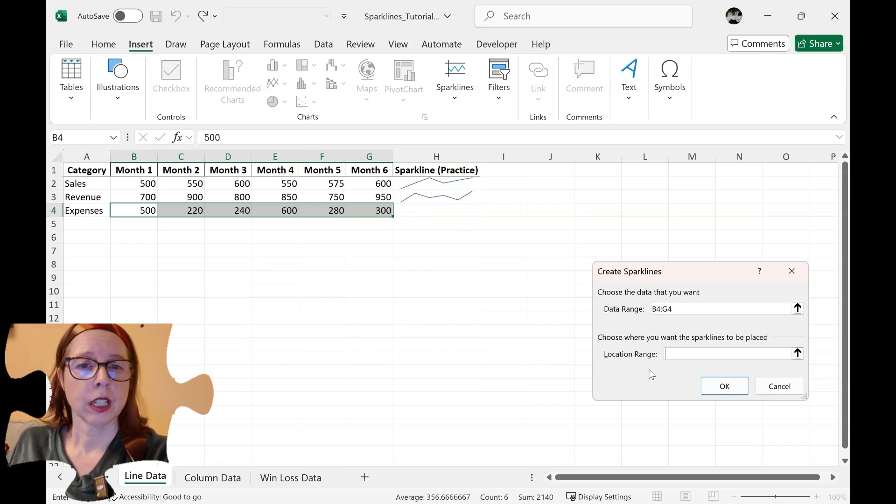
left_click(428, 212)
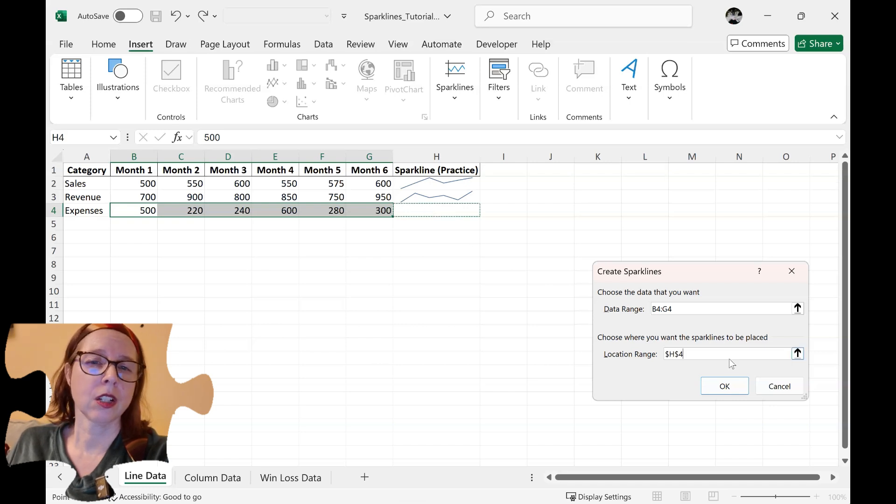
left_click_drag(674, 275, 661, 208)
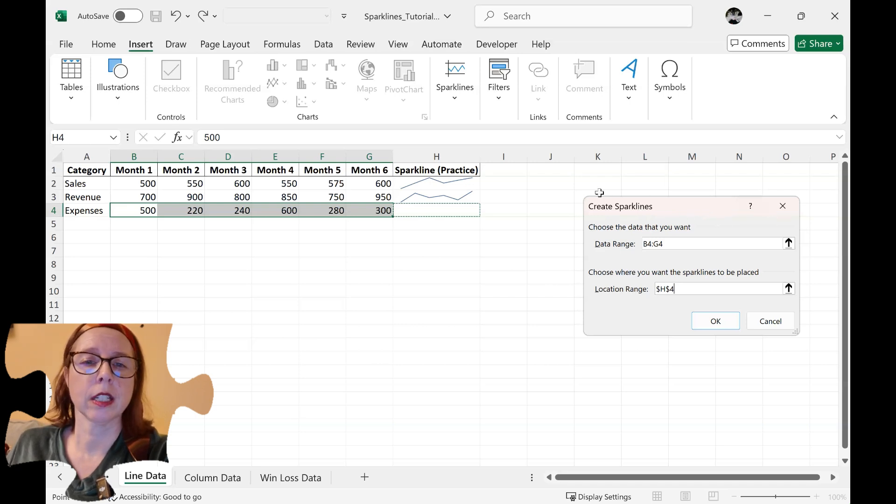
left_click(715, 322)
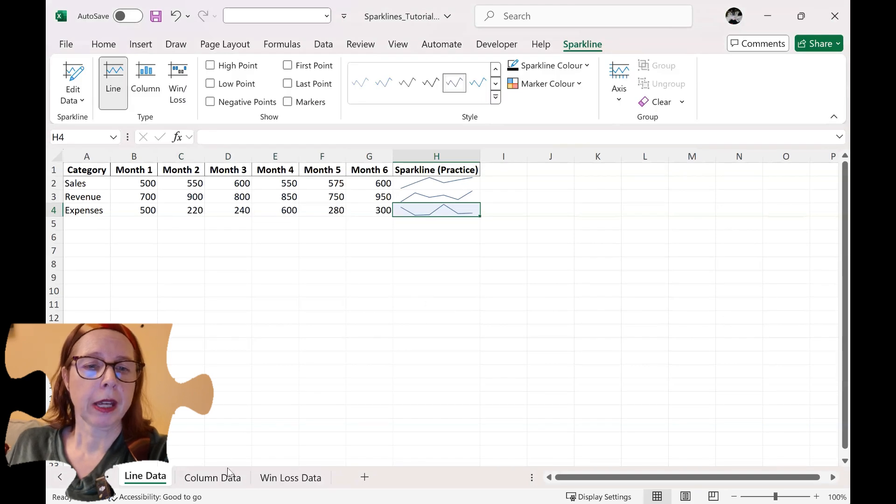
- On the Column Data sheet, insert a column sparkline in B5 from the Month 1 values in B2:B4
left_click(213, 478)
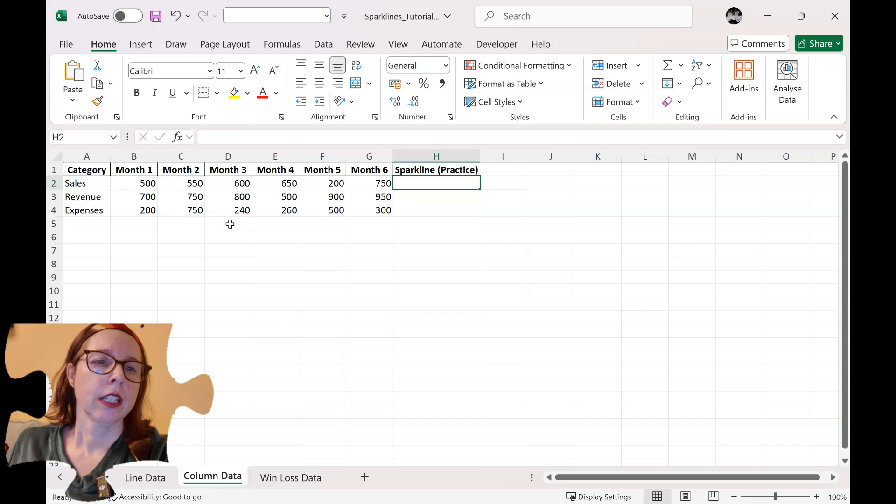
left_click_drag(144, 183, 140, 210)
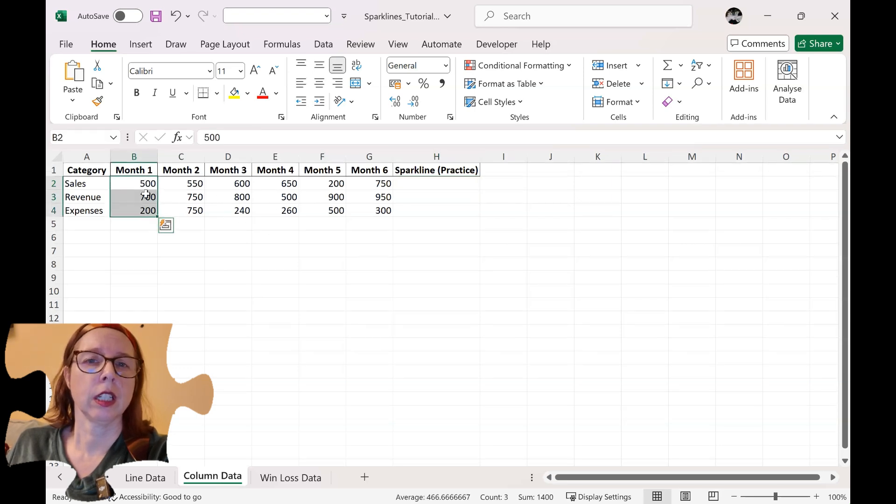
left_click(132, 44)
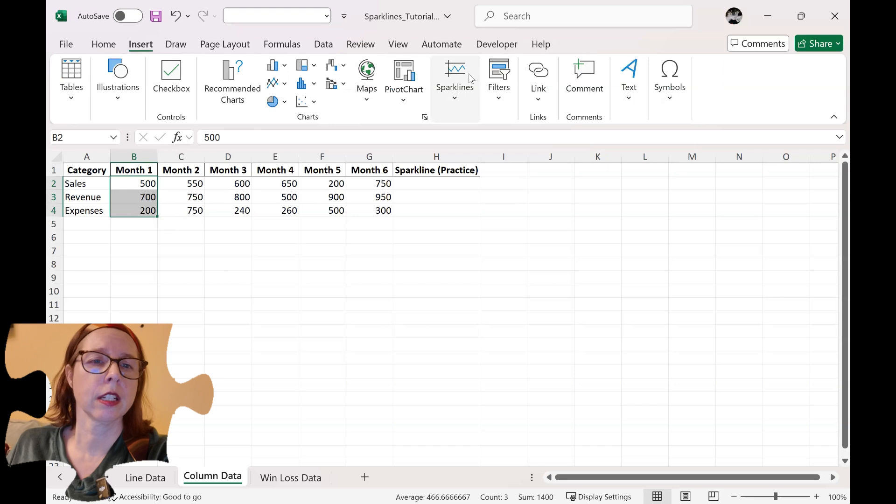
left_click(454, 79)
left_click(481, 140)
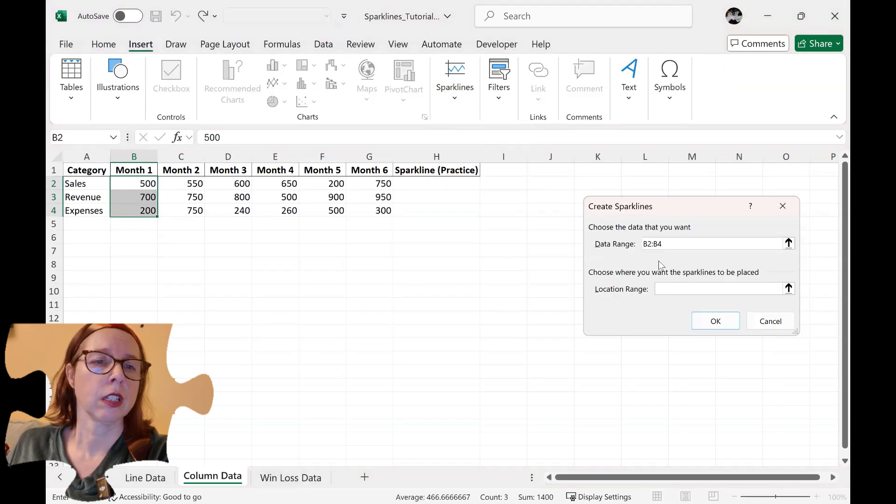
left_click(146, 226)
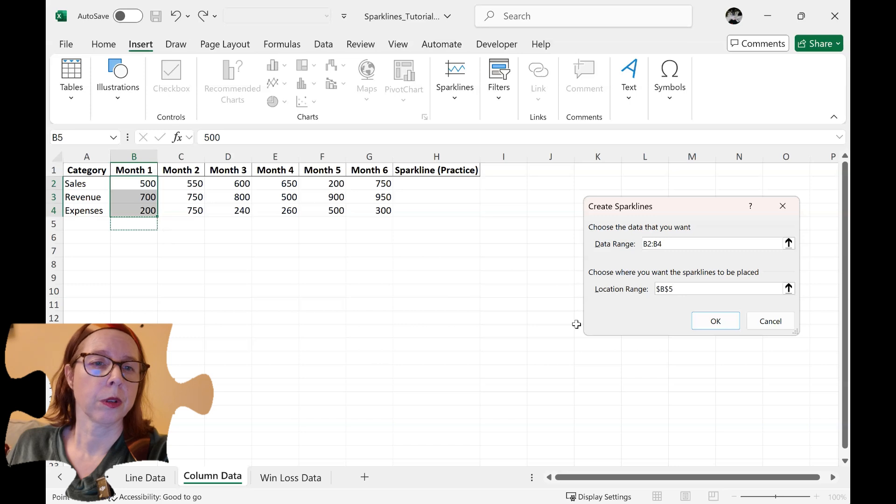
left_click(716, 322)
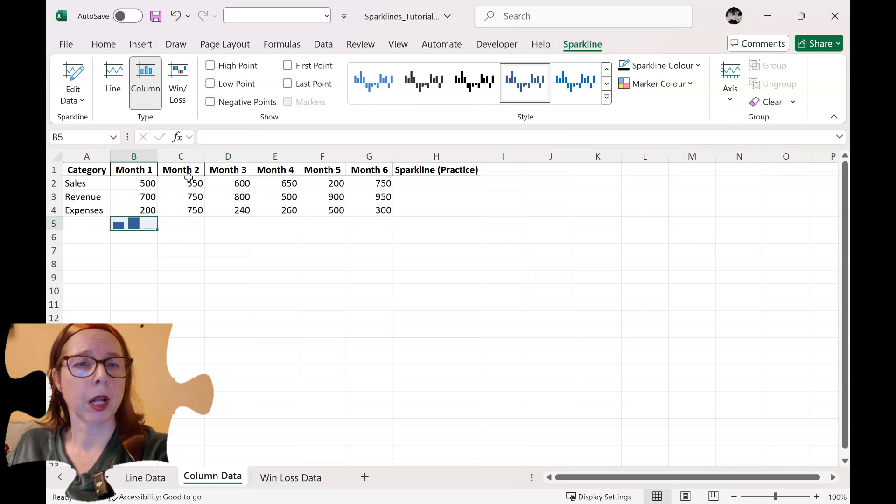
- Insert column sparklines in C5:G5 for the Month 2 to Month 6 values in C2:G4
left_click_drag(191, 183, 382, 211)
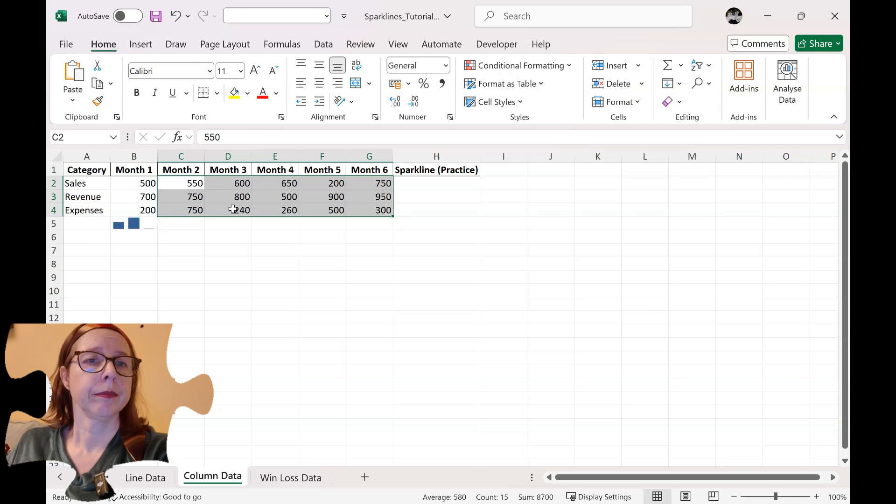
left_click(141, 44)
left_click(442, 98)
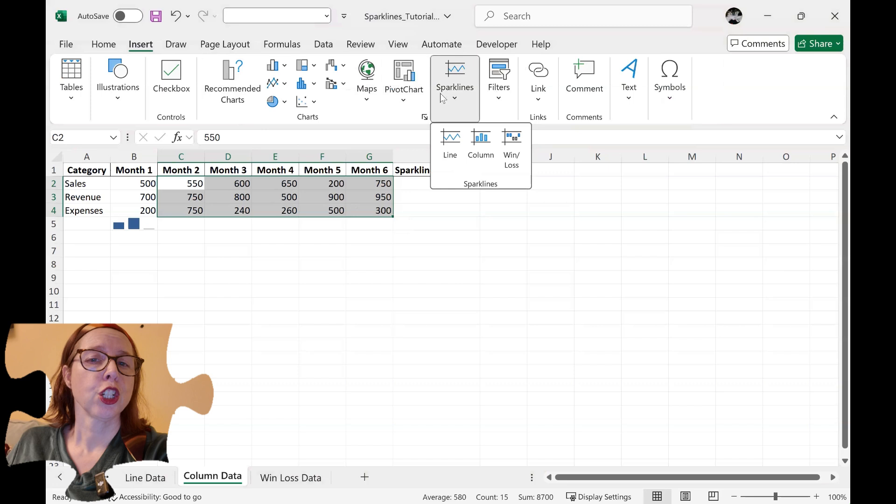
left_click(478, 153)
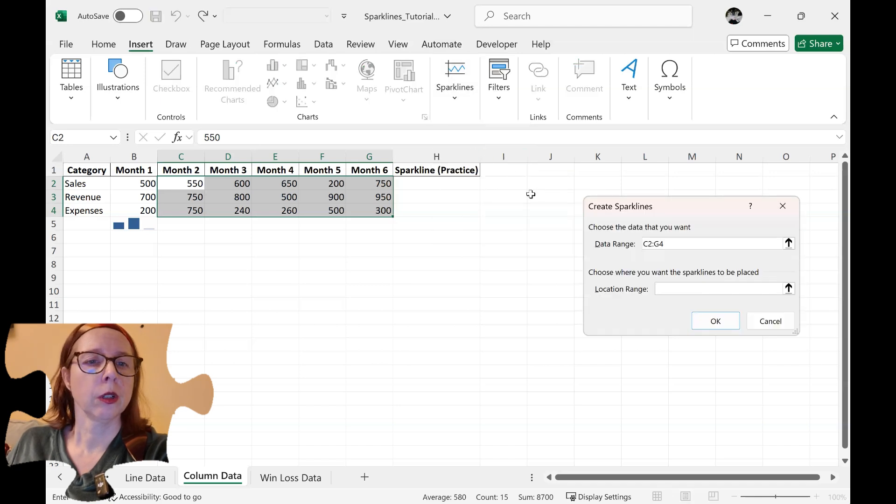
left_click_drag(177, 226, 369, 228)
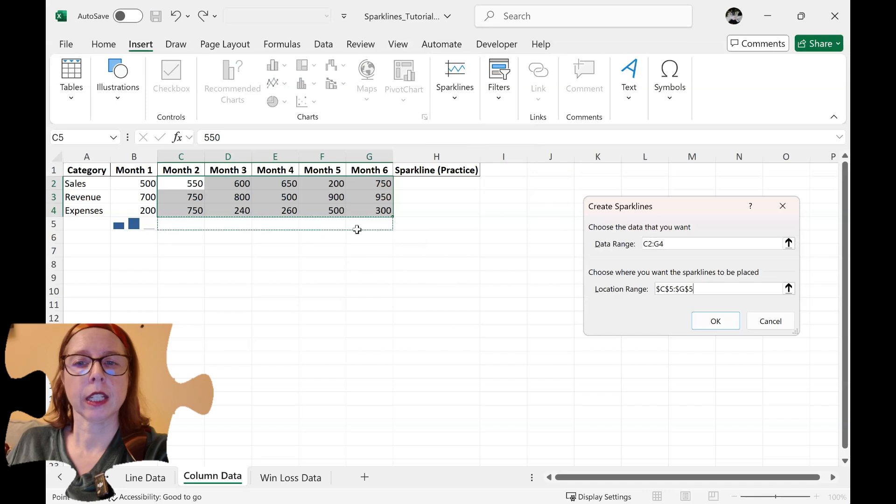
left_click(715, 321)
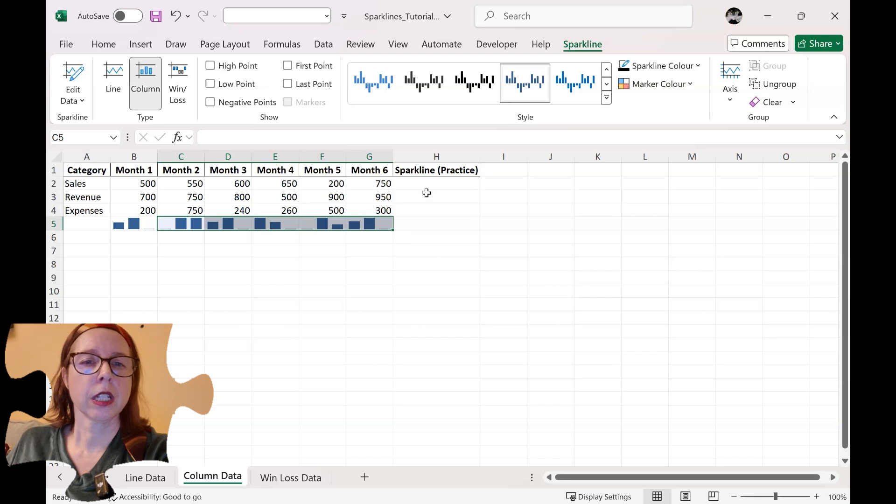
- Insert line sparklines in H2:H4 for the Sales, Revenue and Expenses rows using data range B2:G4
left_click_drag(137, 182, 379, 211)
left_click(140, 45)
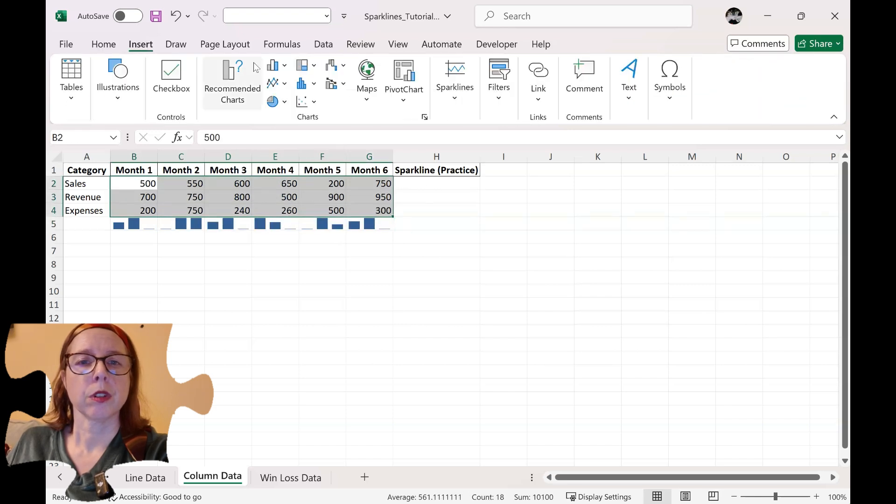
left_click(455, 101)
left_click(455, 149)
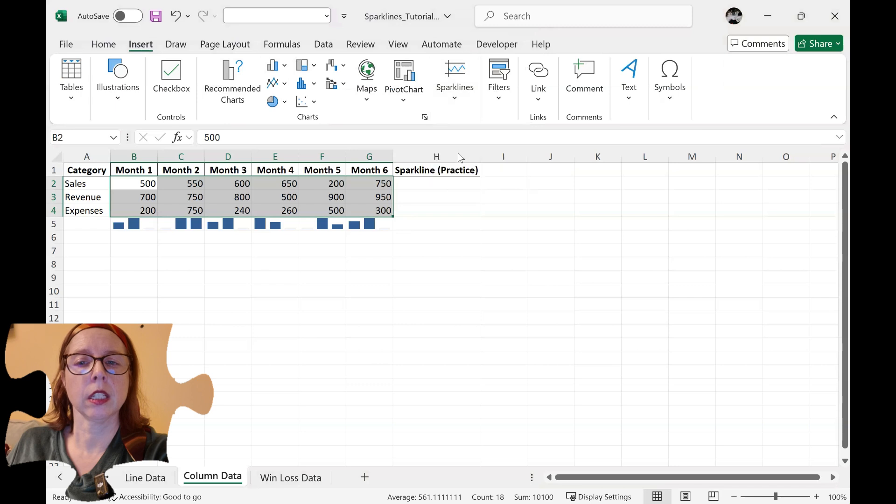
left_click_drag(431, 186, 444, 214)
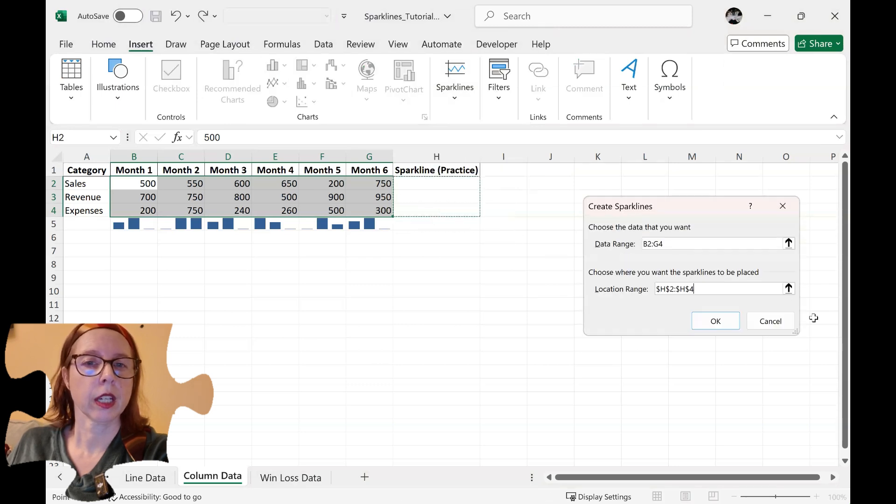
left_click(734, 321)
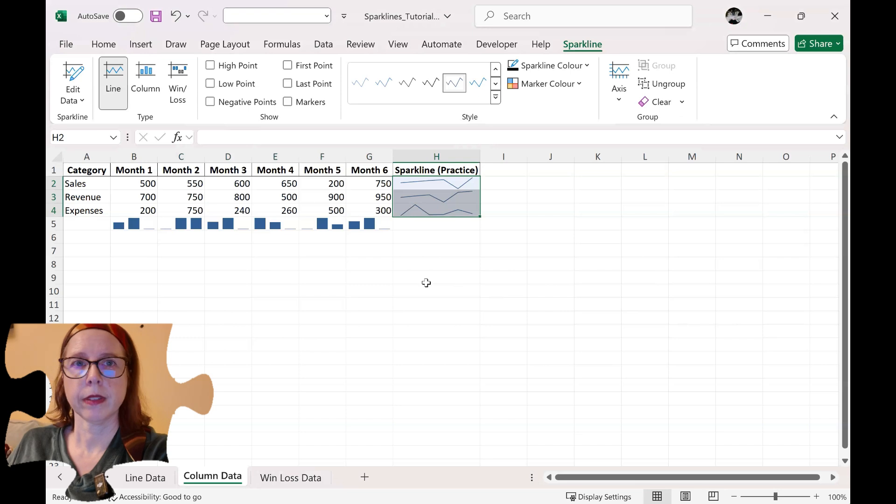
left_click(427, 250)
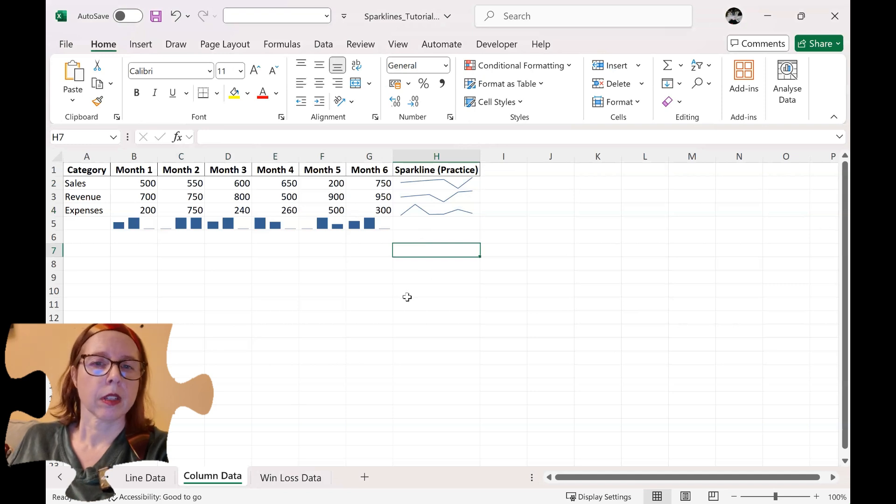
left_click(425, 209)
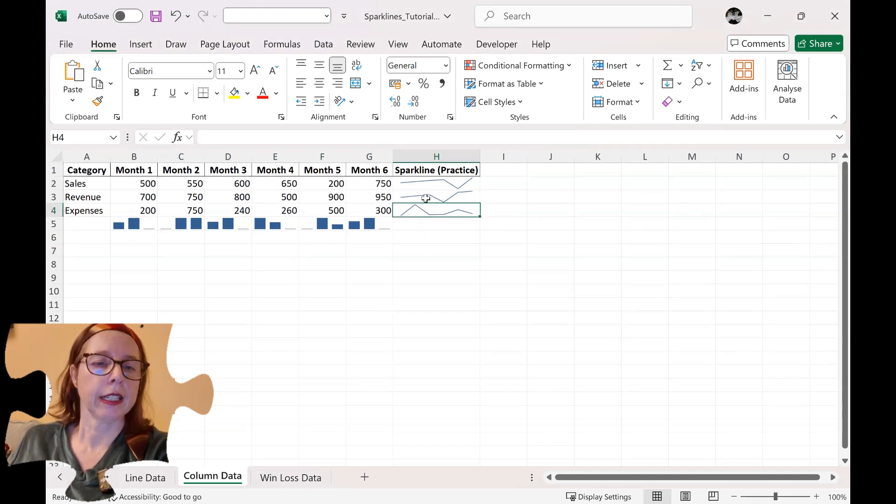
left_click(426, 198)
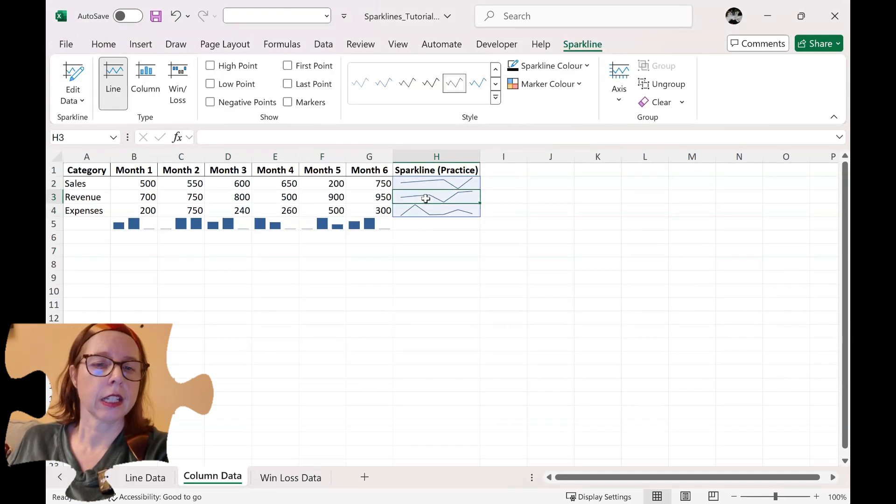
- On the Win Loss Data sheet, insert a win/loss sparkline in B8 from the Jan values in B2:B7
left_click(275, 478)
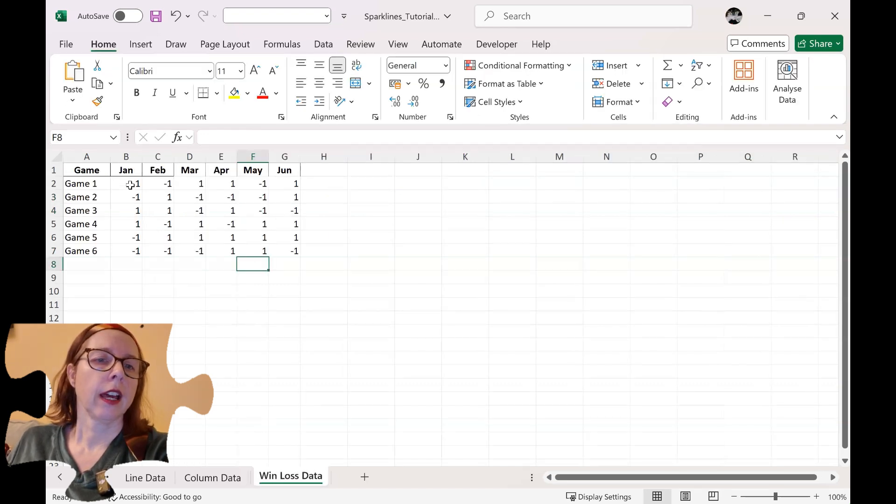
left_click_drag(130, 184, 122, 254)
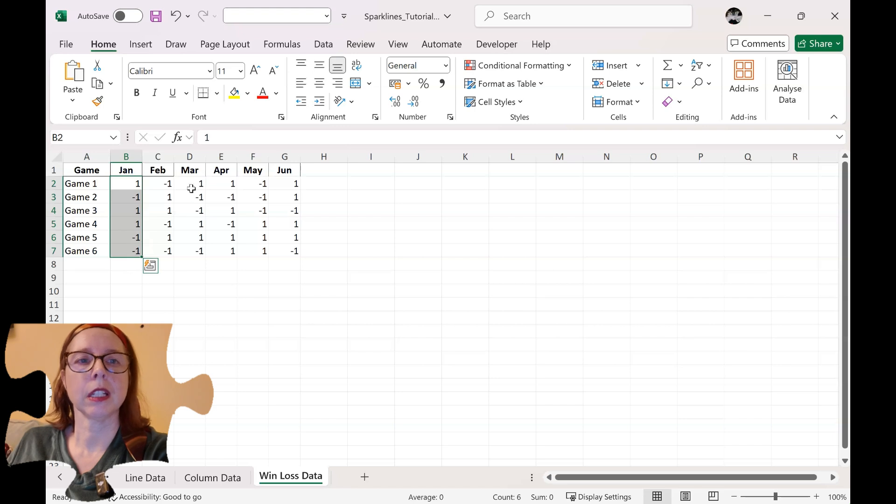
left_click(126, 46)
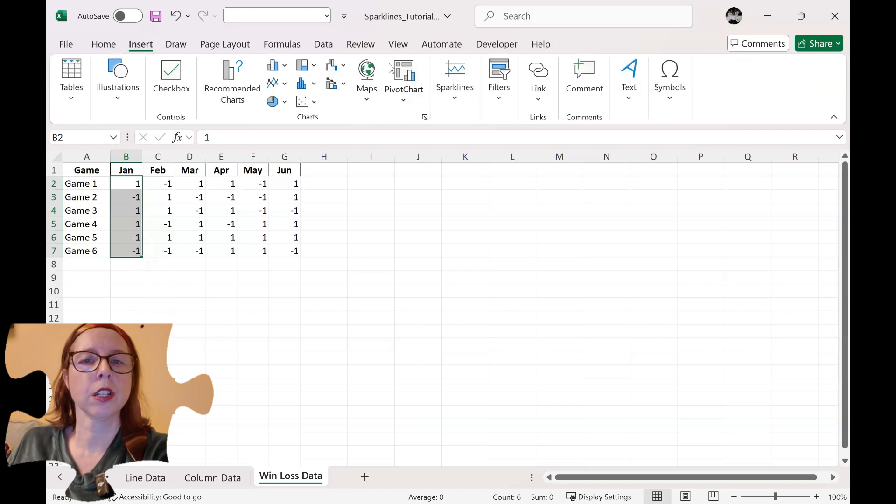
left_click(455, 80)
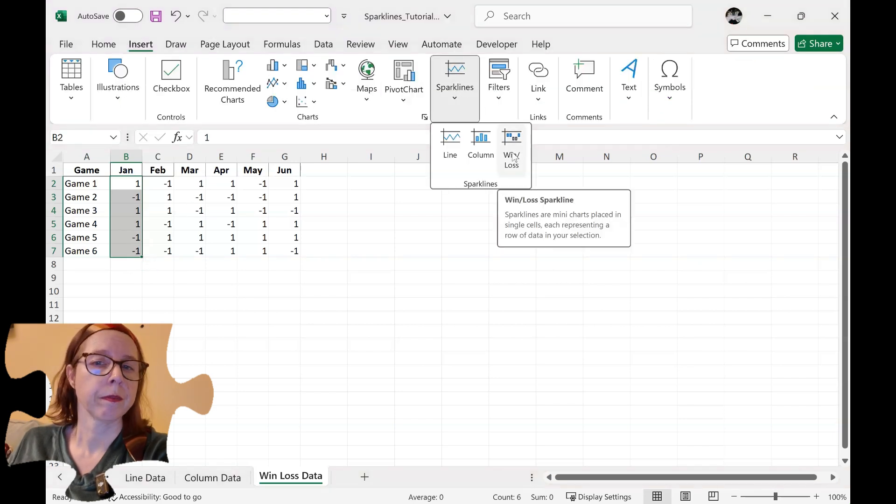
left_click(512, 152)
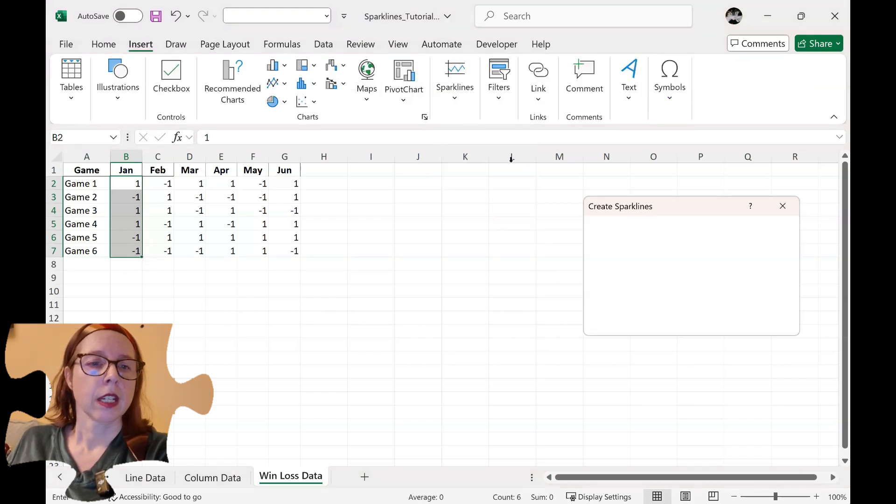
left_click(123, 264)
left_click(710, 320)
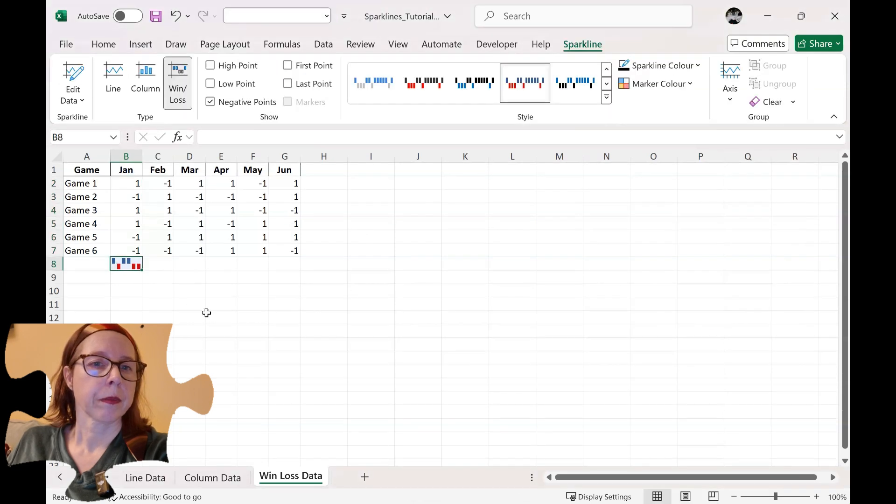
- Insert win/loss sparklines in C8:G8 for the Feb to Jun values in C2:G7
left_click_drag(159, 184, 294, 252)
left_click(140, 44)
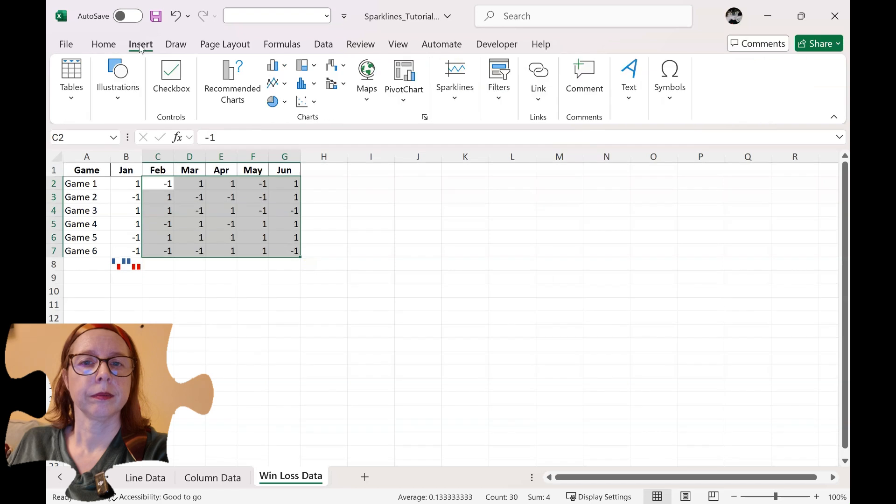
left_click(450, 102)
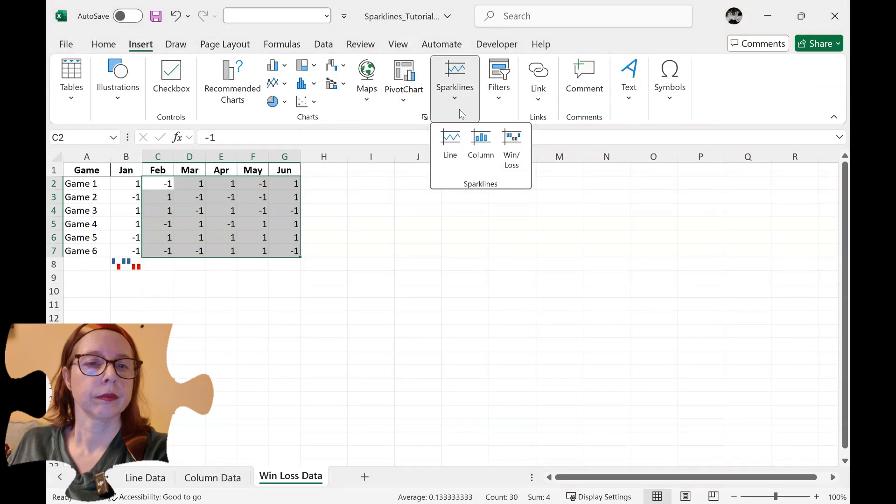
left_click(516, 155)
left_click_drag(160, 264, 283, 264)
left_click(712, 320)
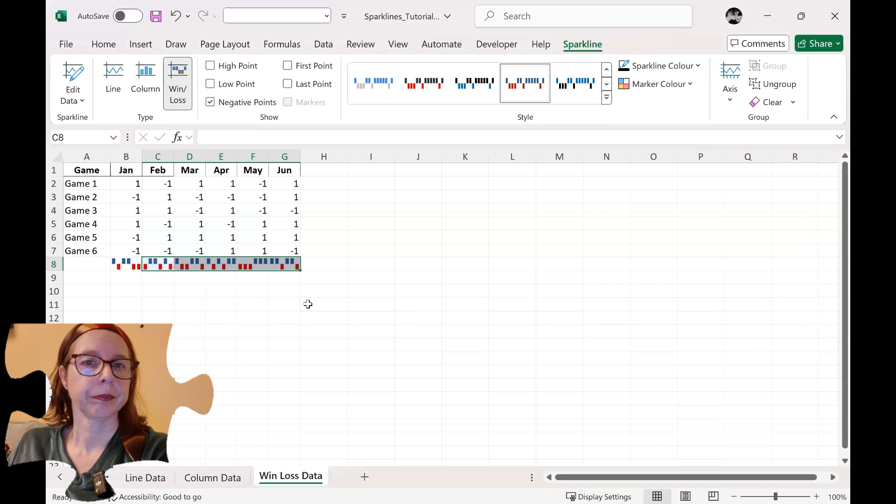
left_click(243, 297)
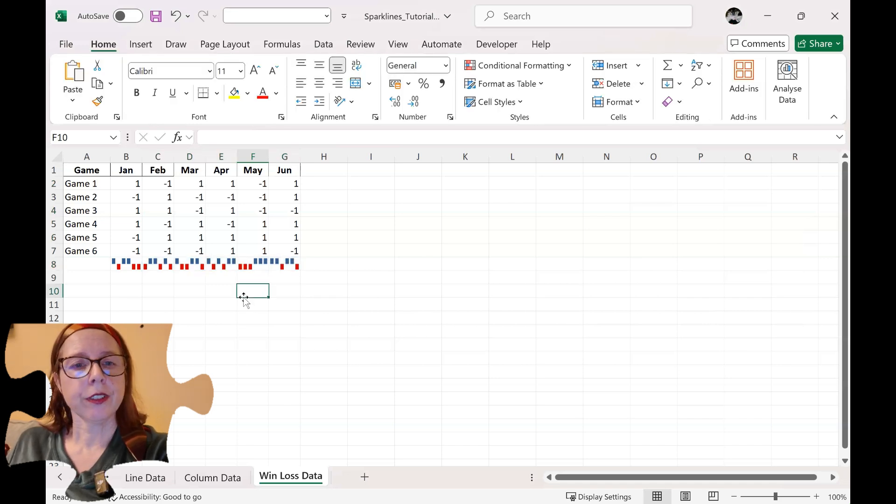
- Try the Column and Line types on the January sparkline in B8 and return it to Win/Loss
left_click(254, 269)
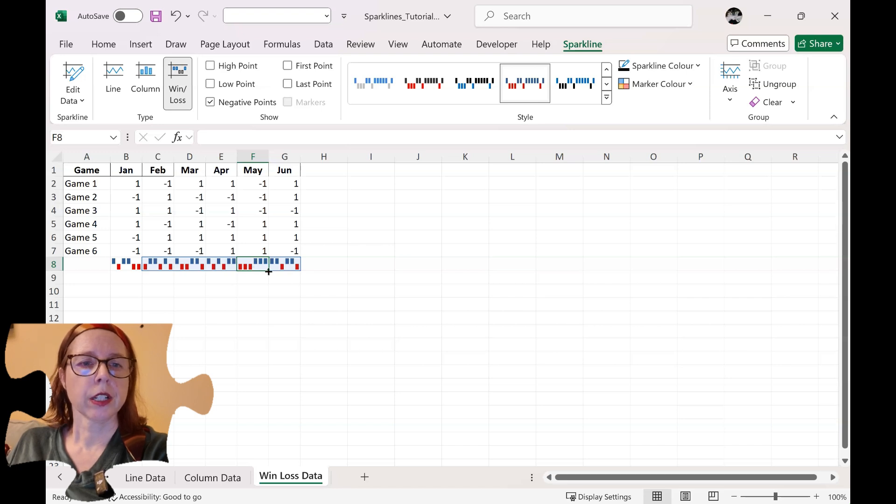
left_click(135, 266)
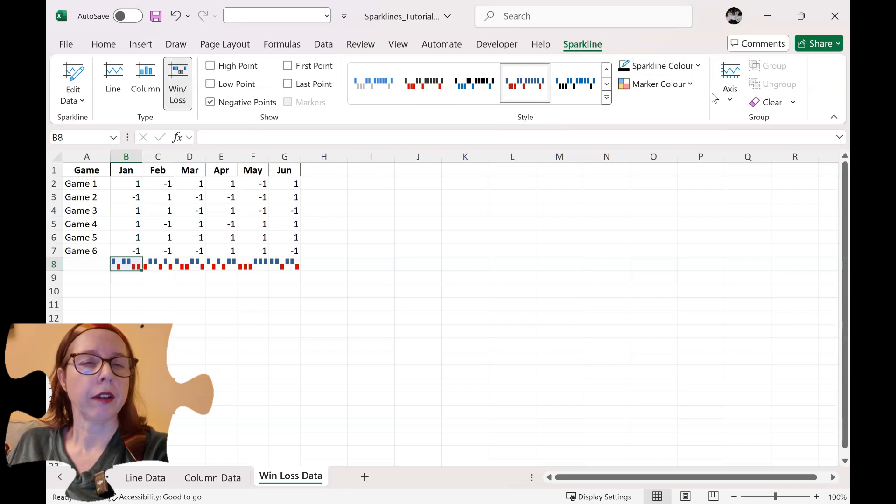
left_click(77, 98)
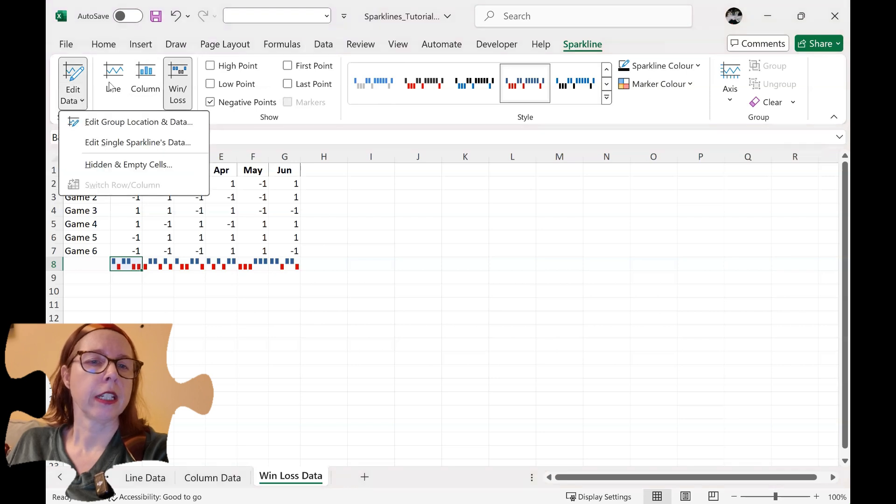
left_click(155, 91)
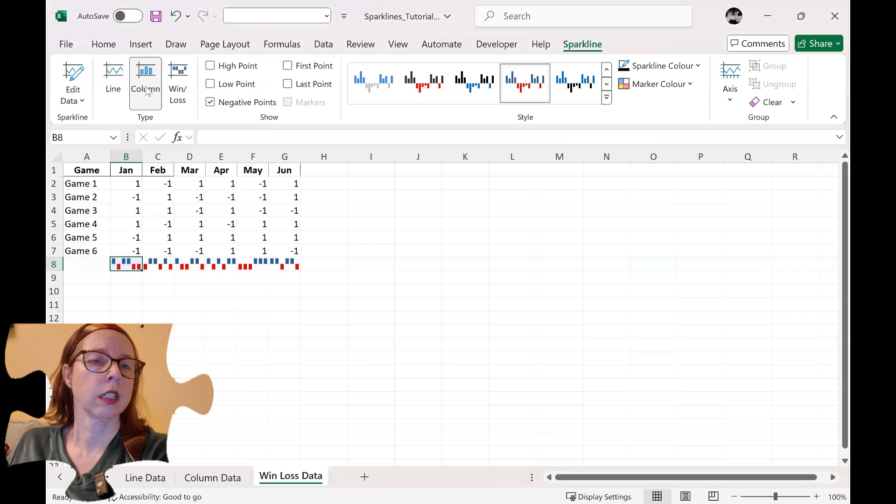
left_click(115, 90)
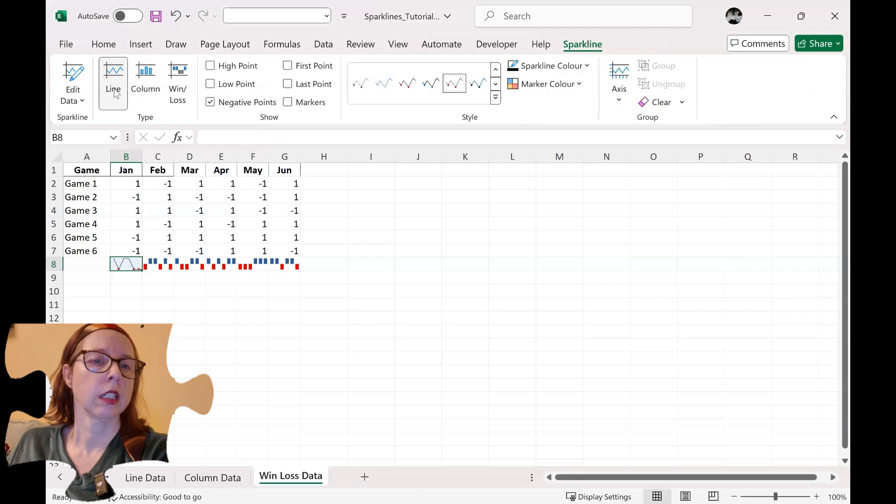
left_click(145, 87)
left_click(174, 99)
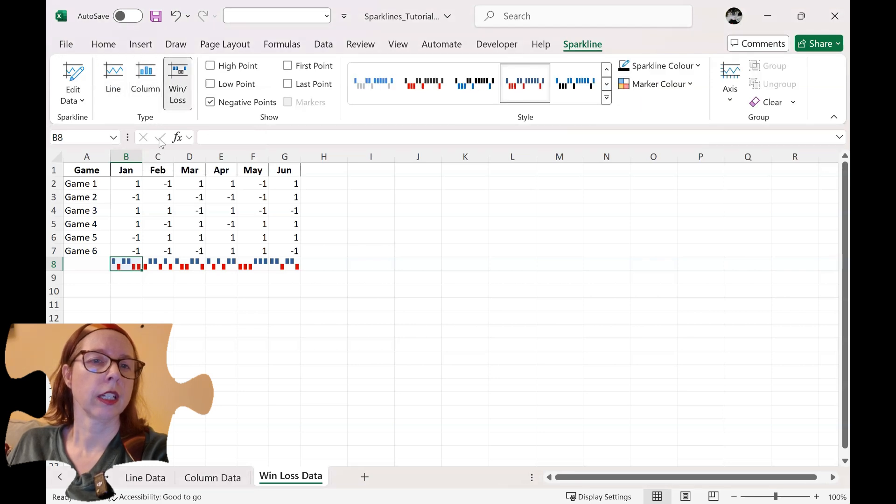
left_click(145, 88)
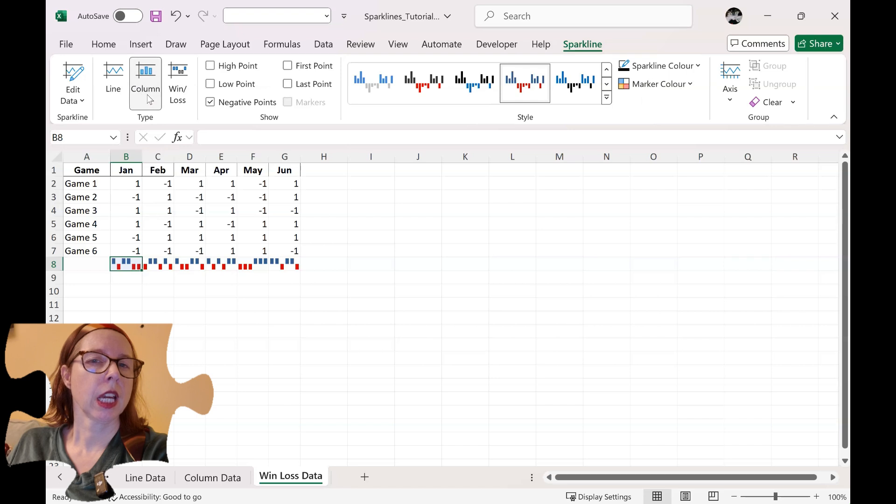
left_click(178, 93)
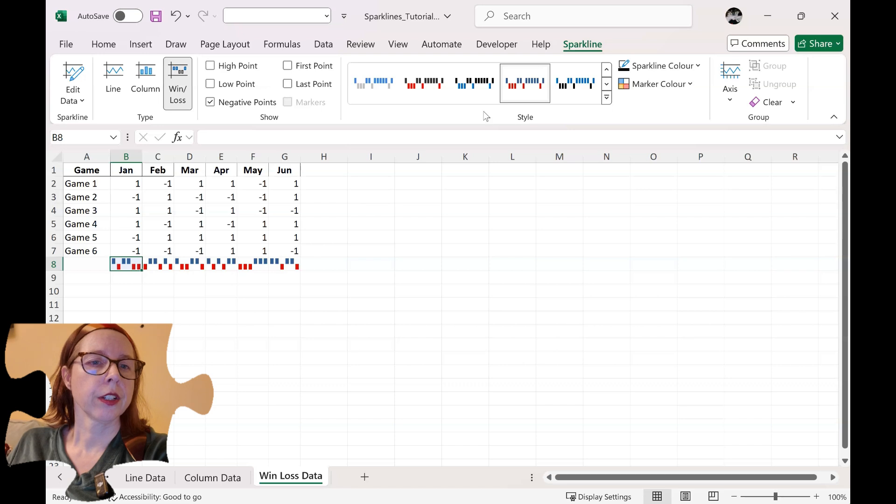
- Try out the high, low, negative, first and last point highlights on the B8 sparkline, restoring only Negative Points
left_click(225, 69)
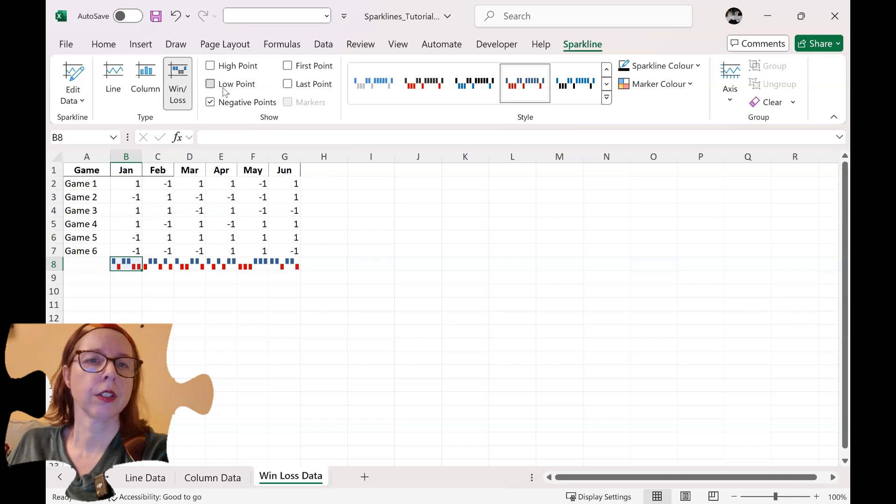
left_click(226, 89)
left_click(252, 103)
left_click(252, 103)
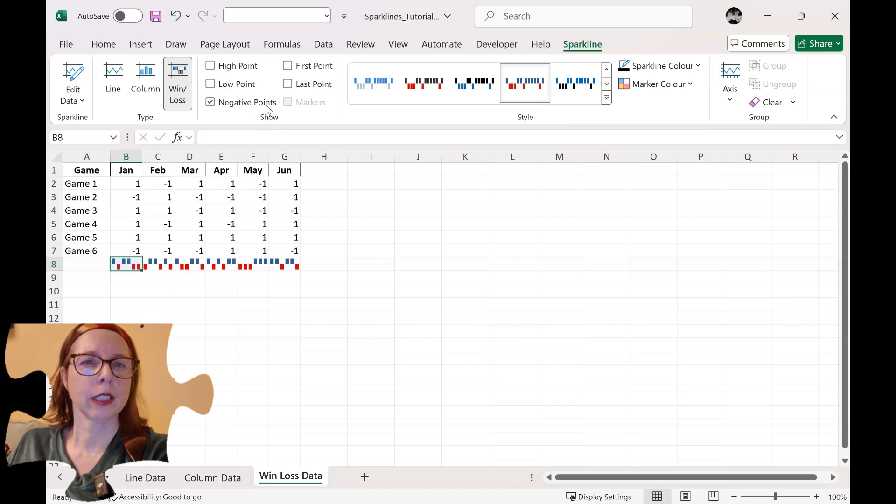
left_click(292, 67)
left_click(287, 66)
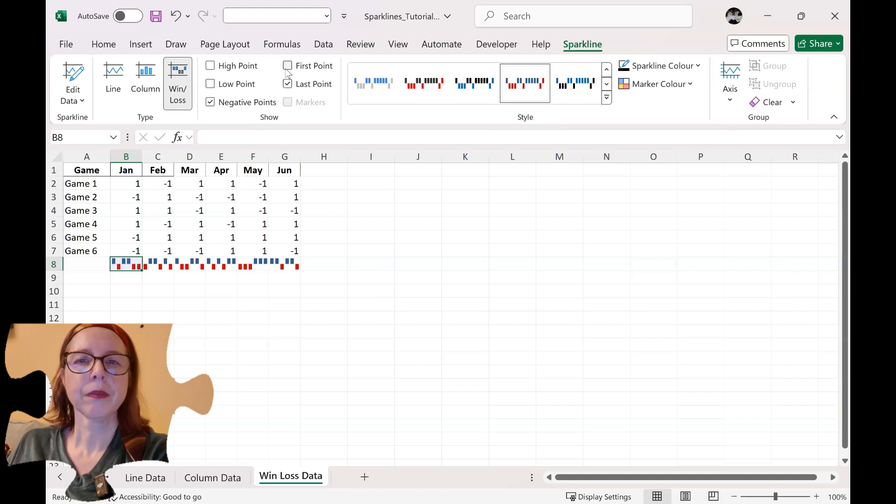
left_click(288, 84)
- Examine the style, sparkline colour, marker colour and axis options available for the B8 win/loss sparkline
left_click(607, 98)
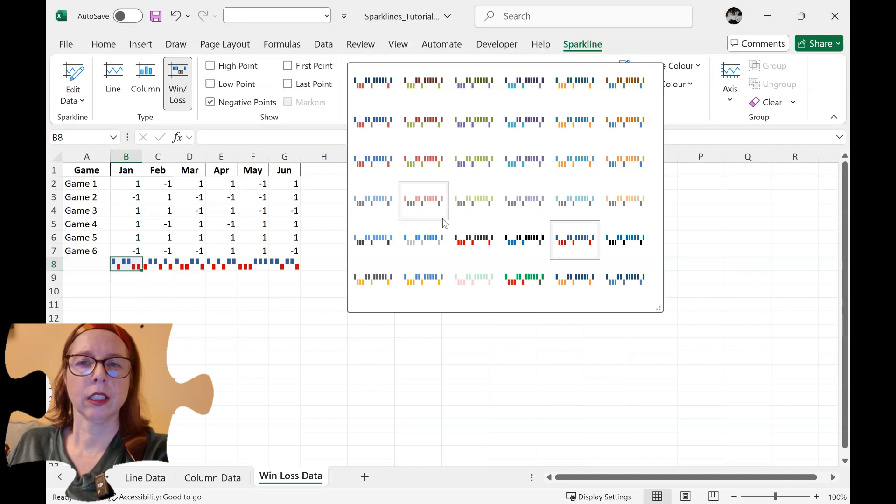
left_click(675, 106)
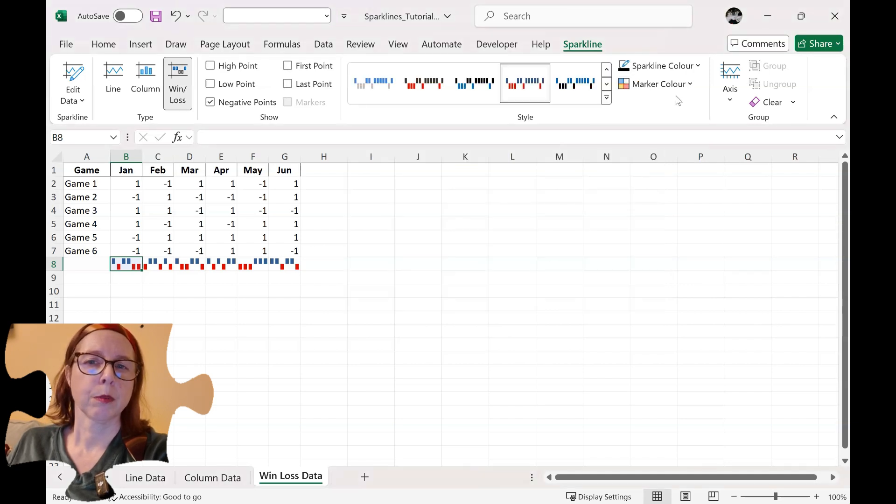
left_click(698, 67)
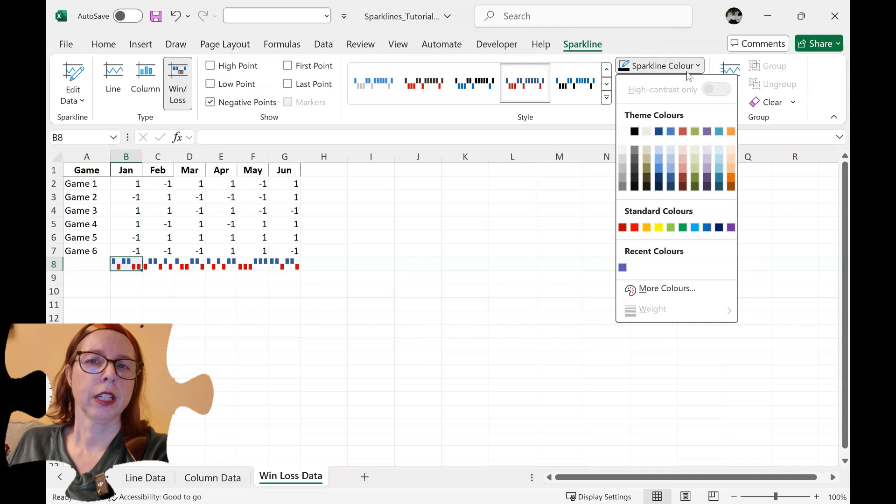
left_click(607, 117)
left_click(689, 85)
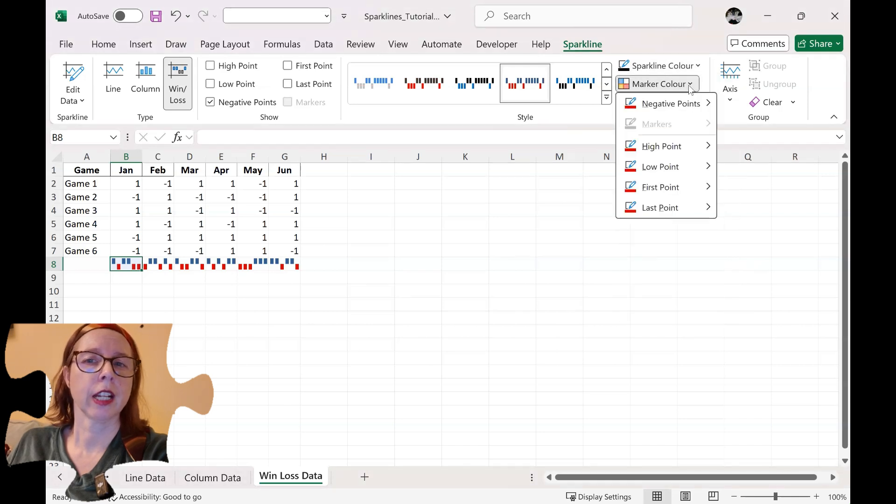
mouse_move(671, 104)
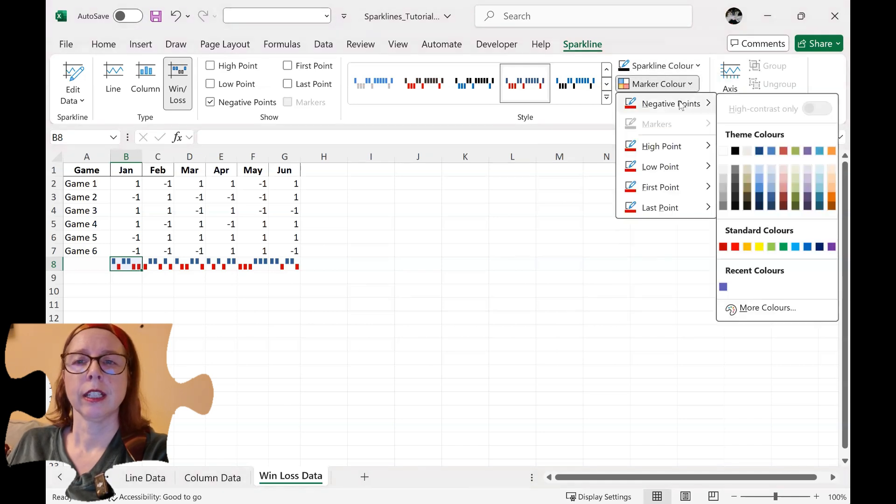
left_click(590, 127)
left_click(730, 103)
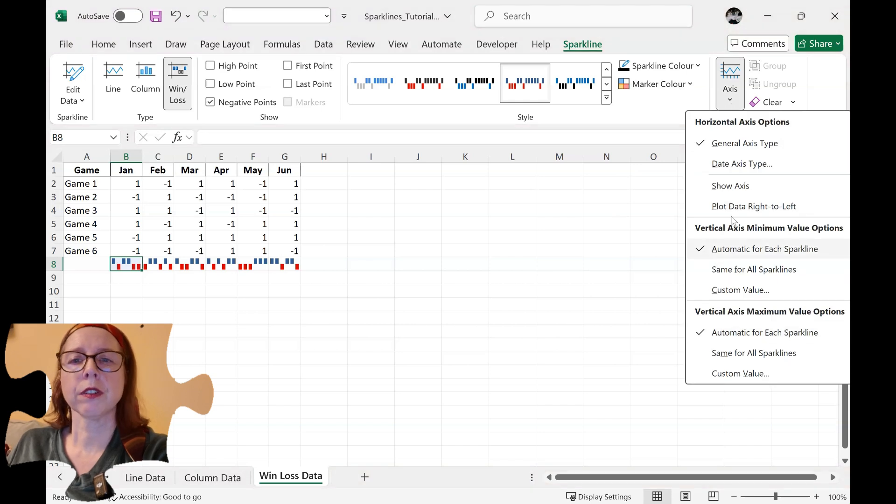
left_click(670, 111)
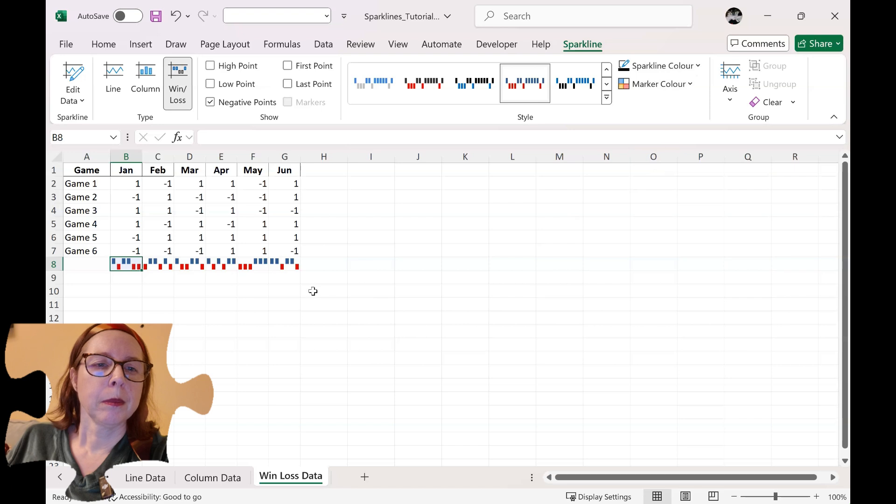
- Ungroup the February sparkline in C8 from the other win/loss sparklines in row 8
left_click(161, 268)
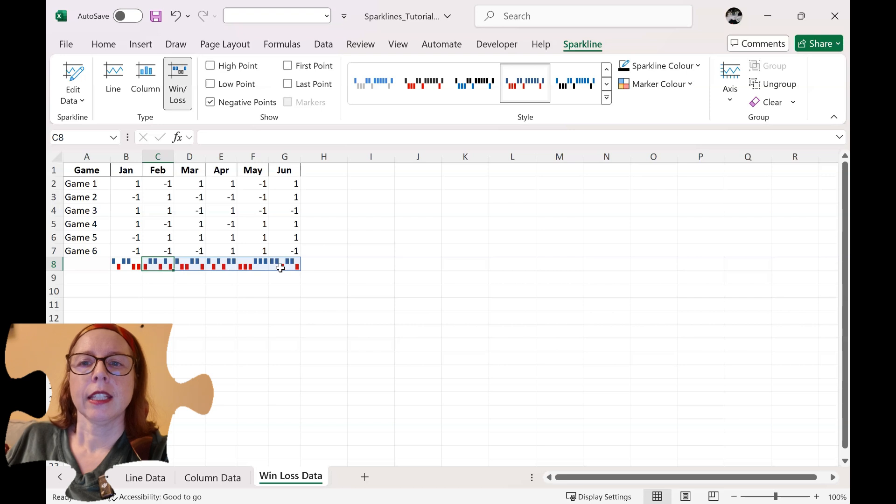
left_click(776, 89)
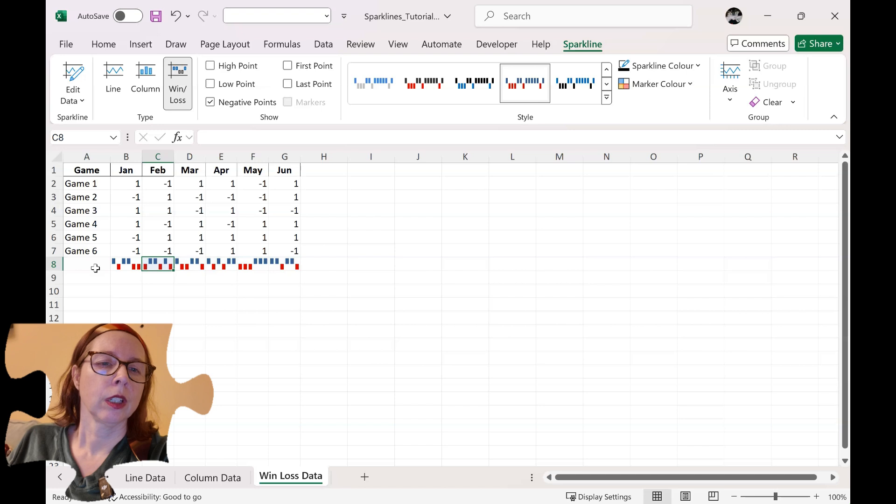
left_click(179, 267)
left_click(224, 266)
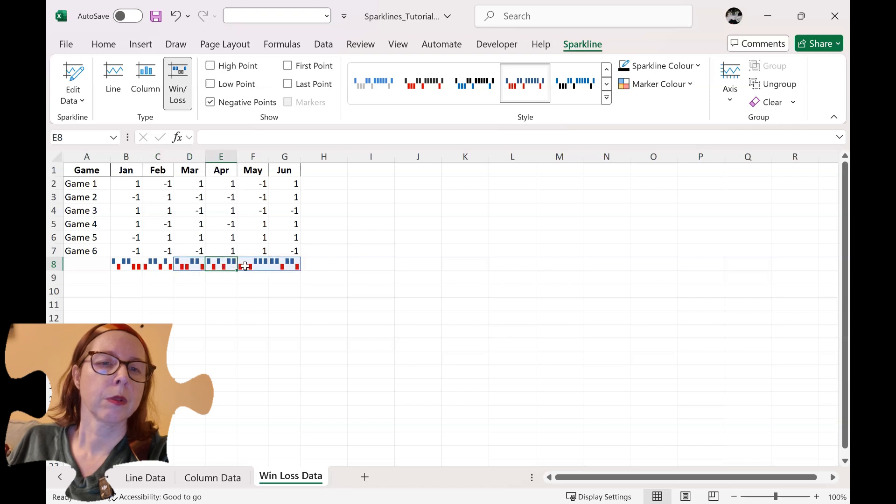
- Ungroup the March to June sparklines in D8:G8 and check each one individually
left_click_drag(284, 266, 189, 267)
left_click(773, 91)
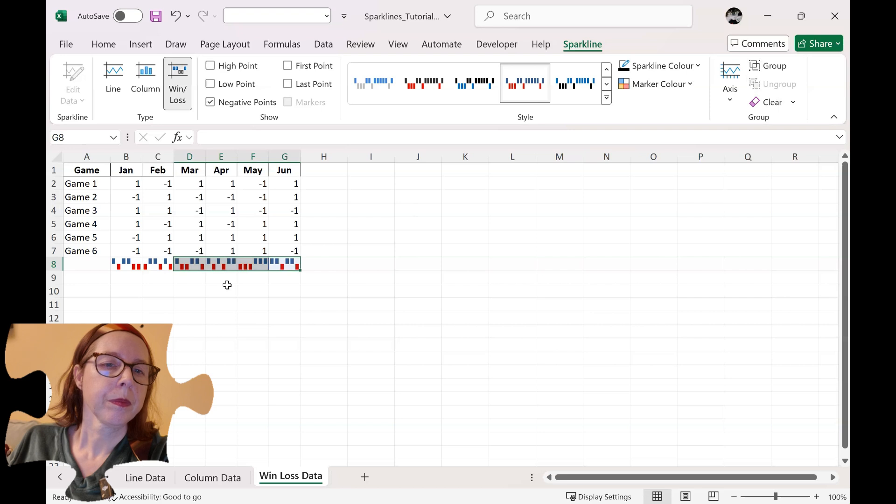
left_click(188, 290)
left_click(197, 267)
left_click(215, 264)
left_click(254, 265)
left_click(293, 266)
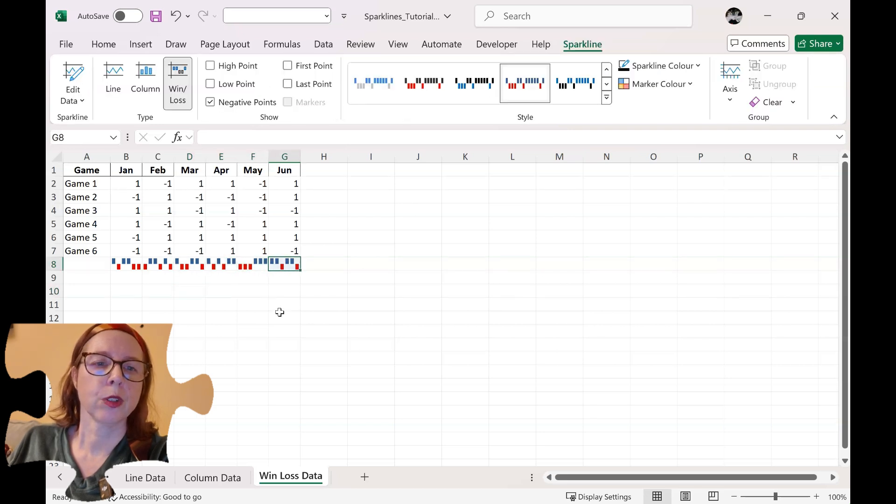
- Try grouping the win/loss sparklines in B8:G8, and ungroup them again
left_click(187, 278)
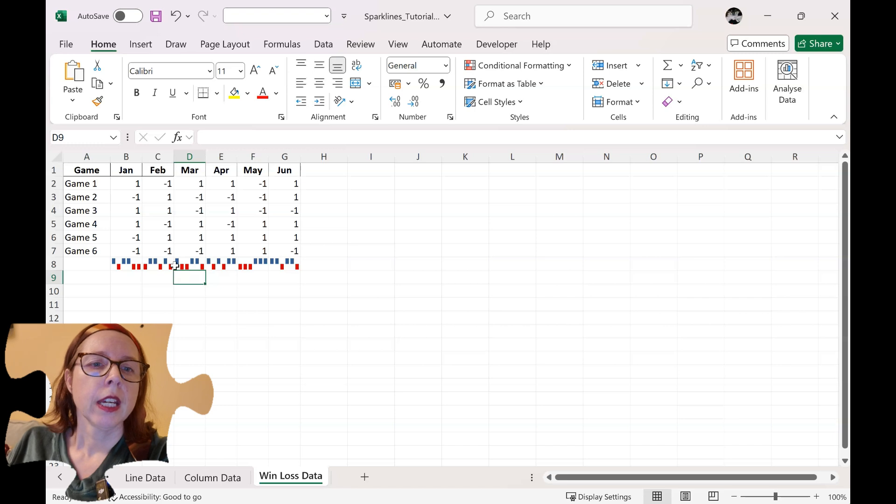
left_click(181, 264)
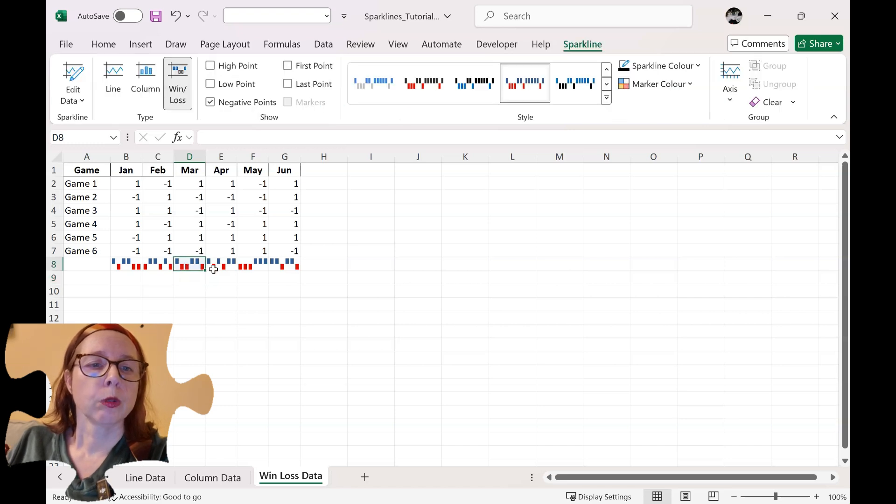
left_click_drag(282, 264, 116, 264)
left_click(770, 67)
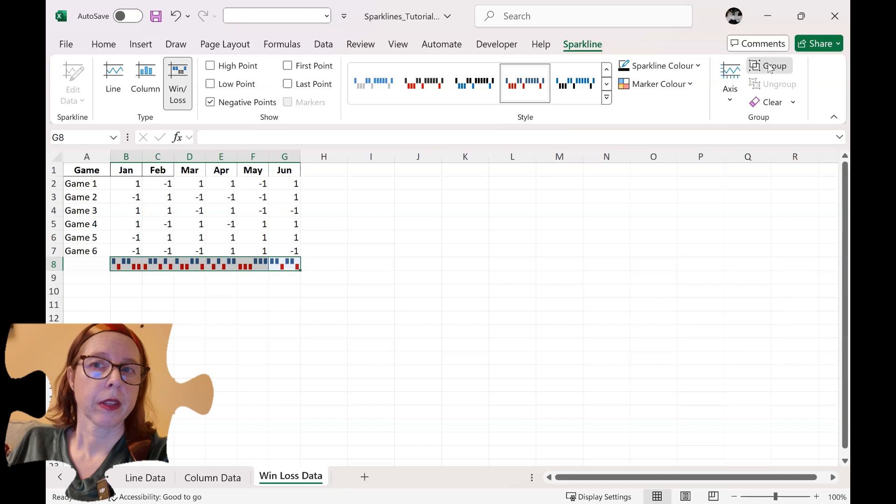
left_click(765, 84)
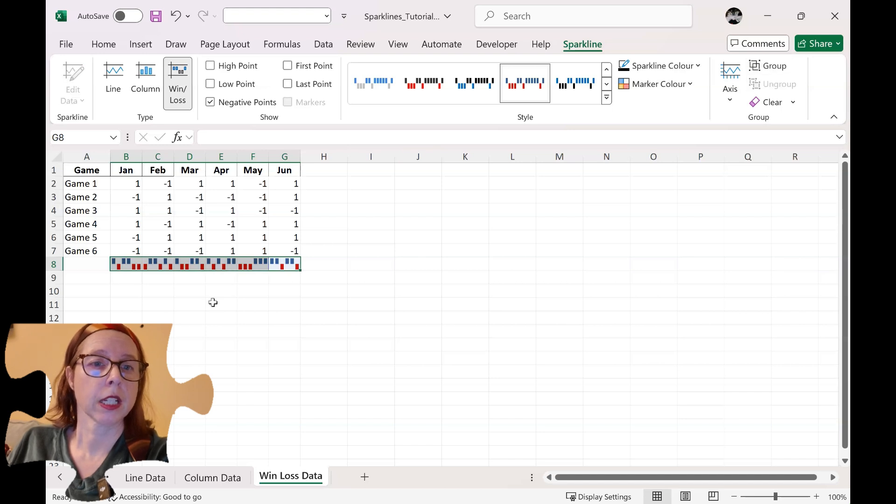
left_click(148, 290)
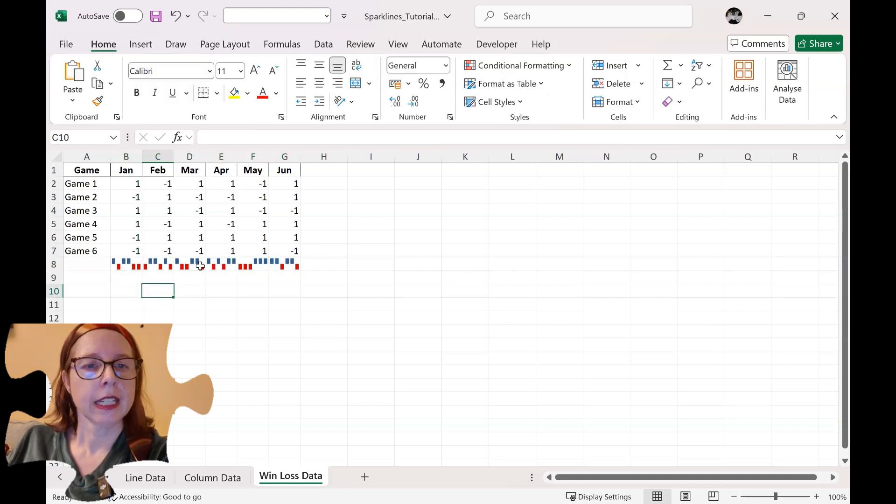
- Change the March results for Game 4 to 6 in D5 and for Game 3 to -8 in D4
left_click(194, 224)
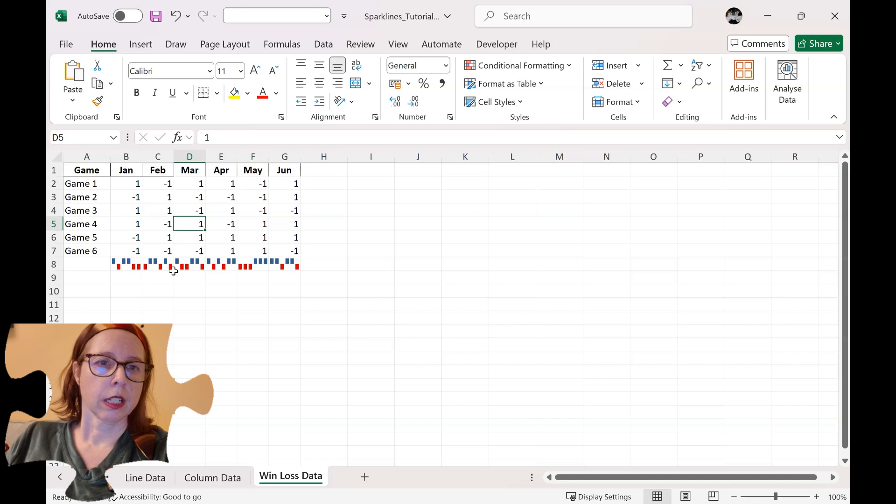
type("6")
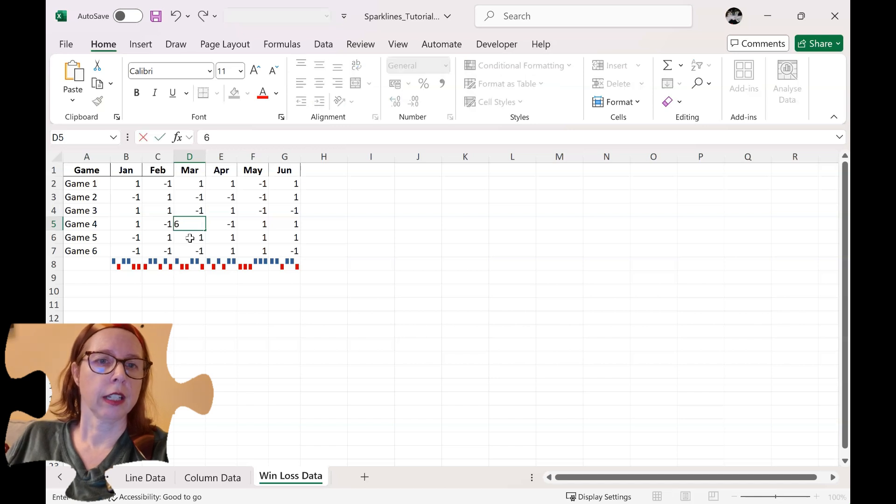
left_click(193, 211)
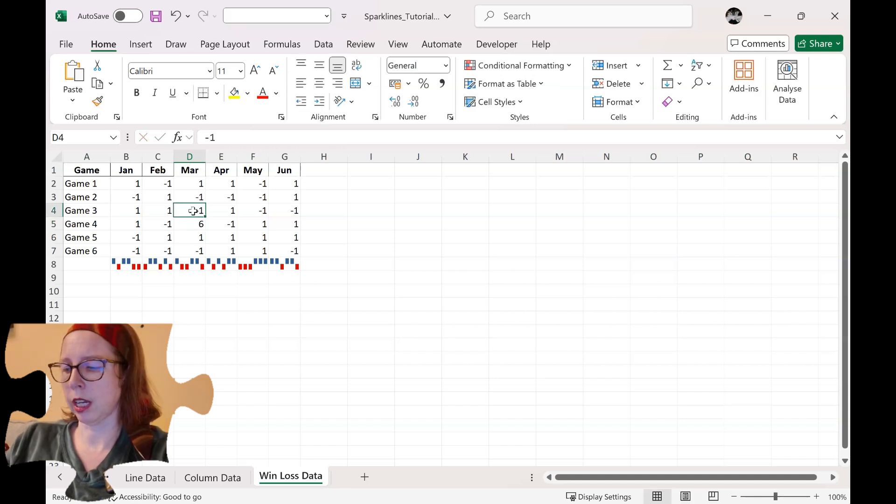
type("-8")
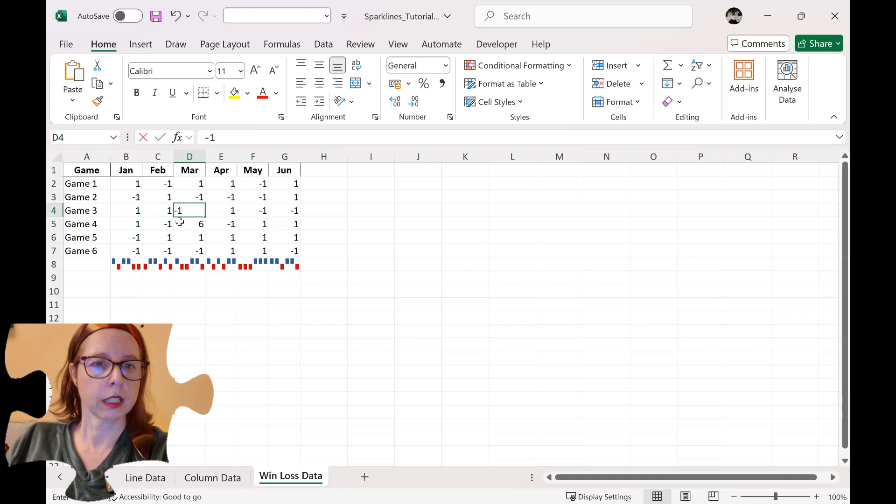
key("Return")
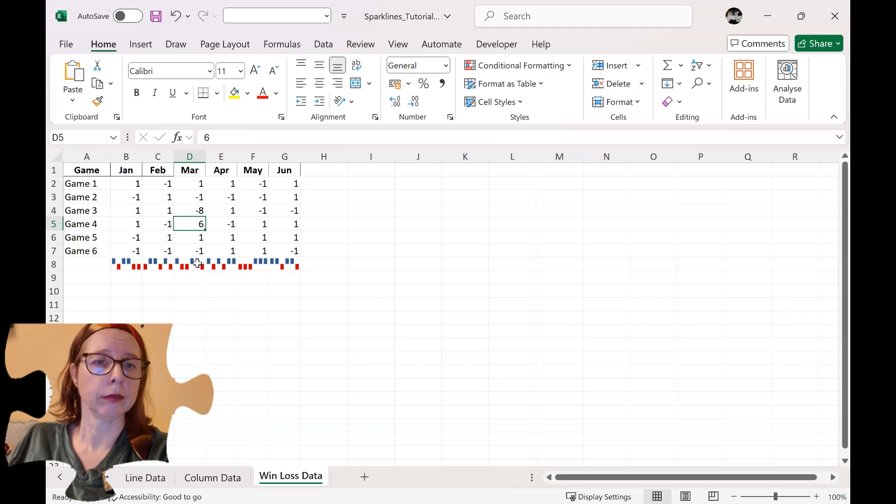
- Change the April results for Game 3 to 6 in E4 and for Game 4 to -8 in E5
left_click(224, 212)
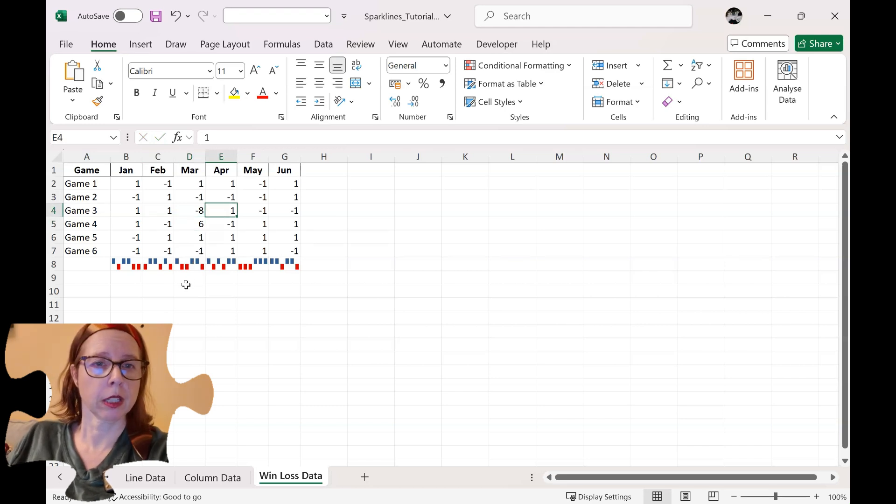
type("6")
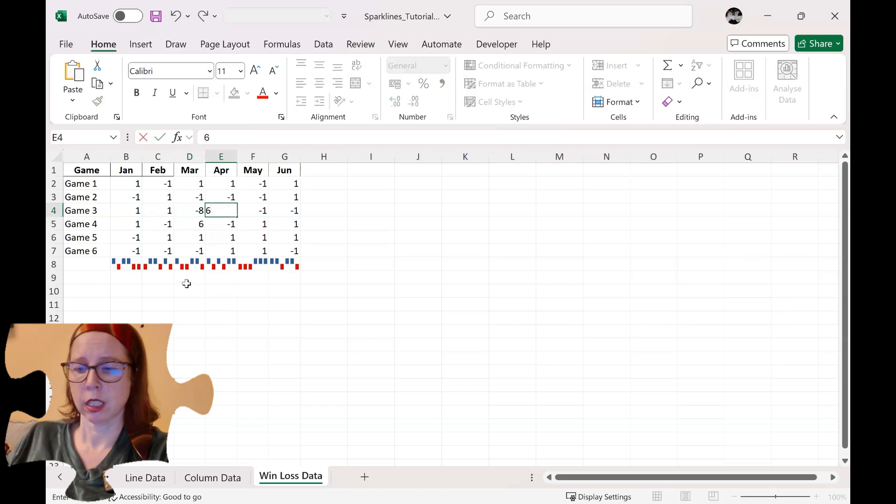
left_click(218, 225)
type("-8")
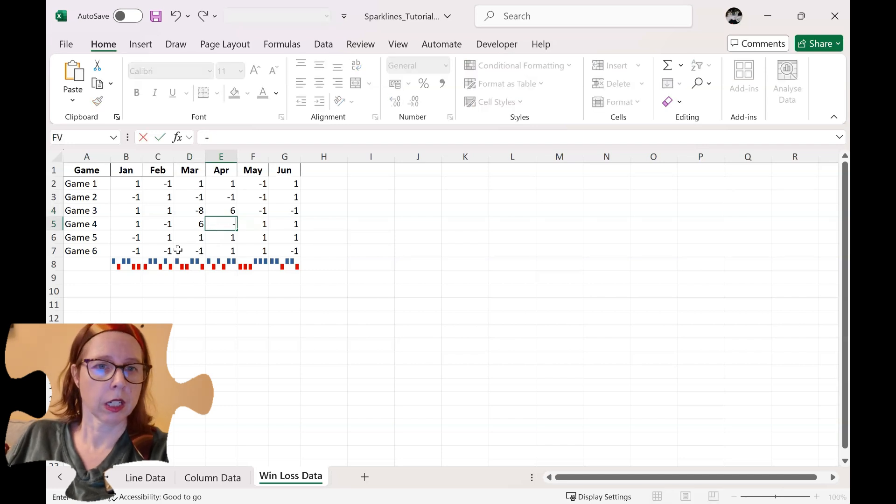
key("Return")
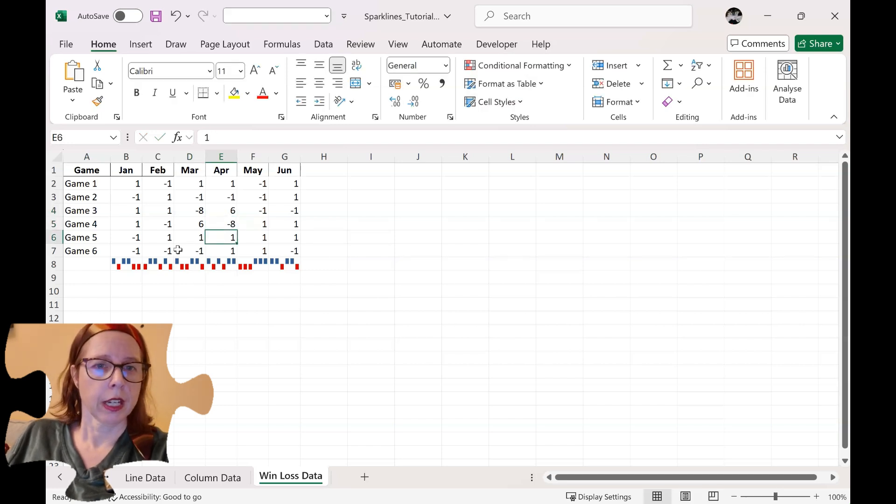
- Convert the April sparkline in E8 to the Column type and compare it with the March win/loss sparkline in D8
left_click(212, 264)
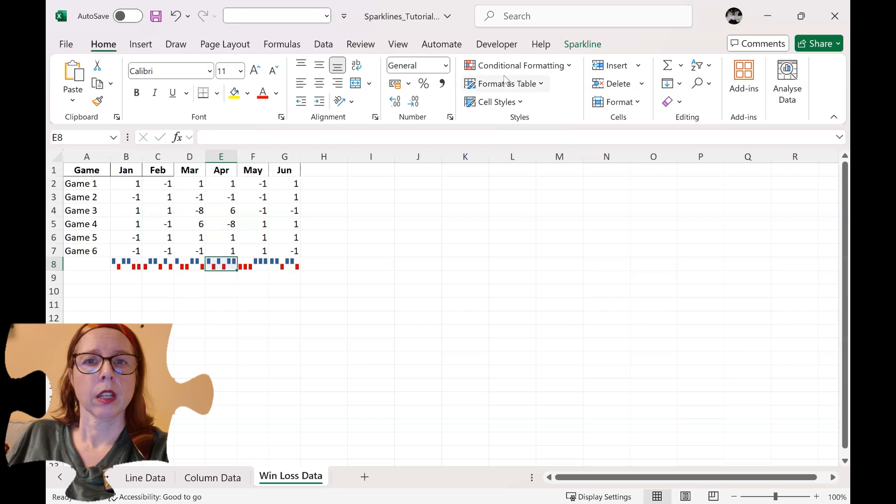
left_click(571, 46)
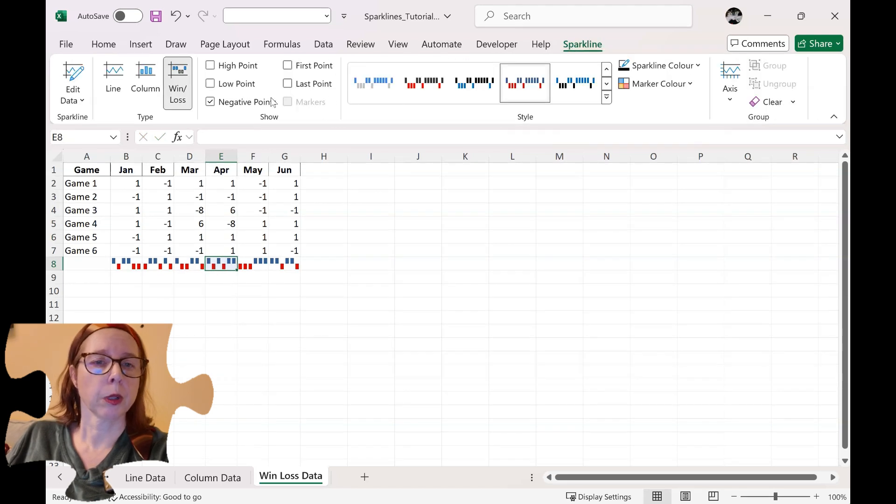
left_click(148, 96)
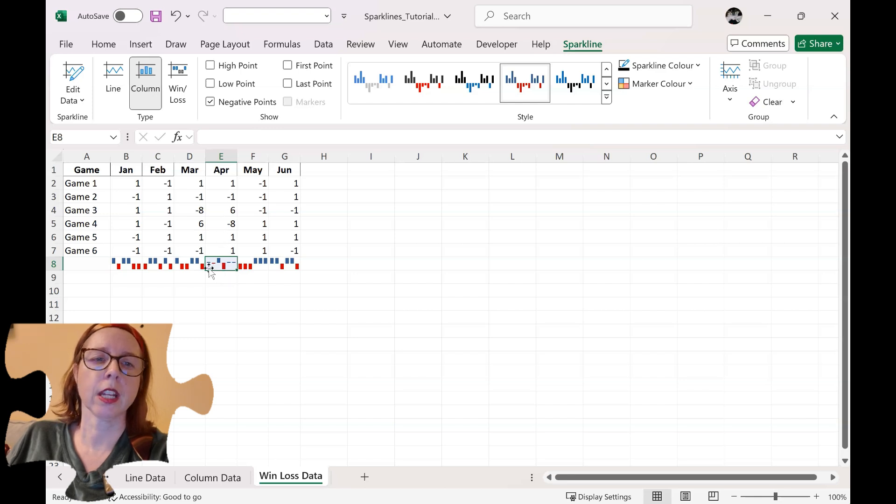
left_click(191, 268)
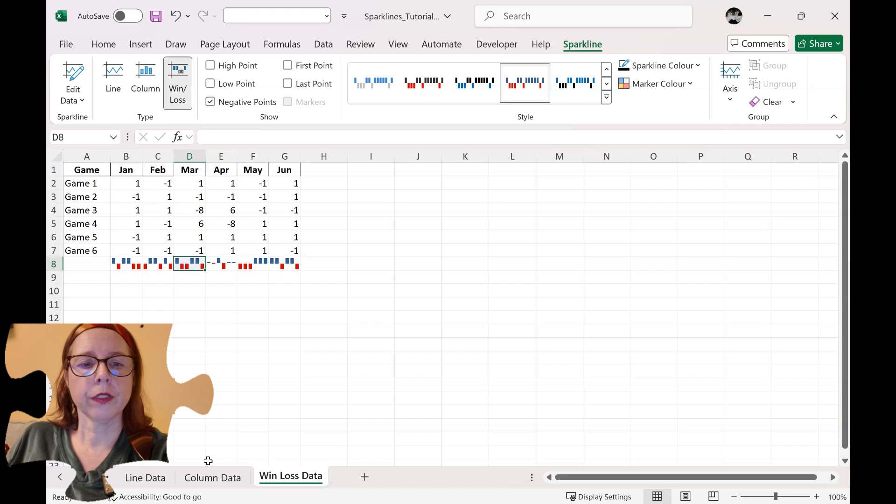
- Switch to the Column Data sheet and select the grouped column sparklines through C5
left_click(212, 477)
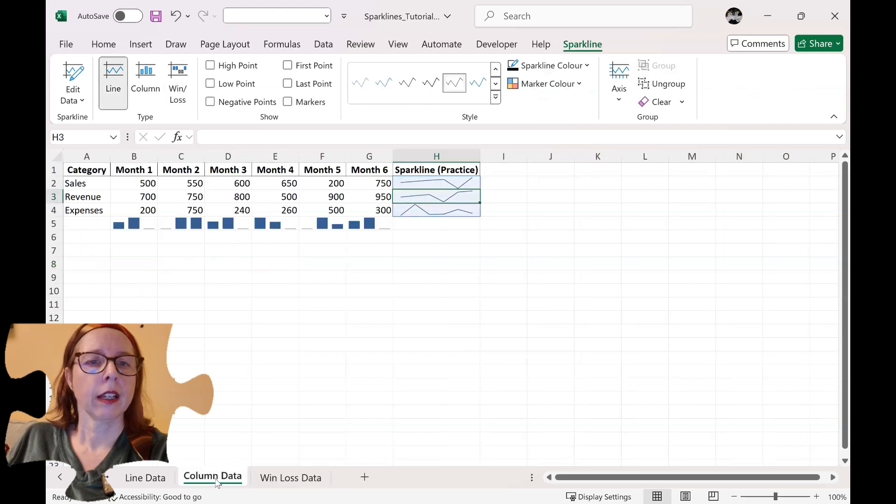
left_click(321, 226)
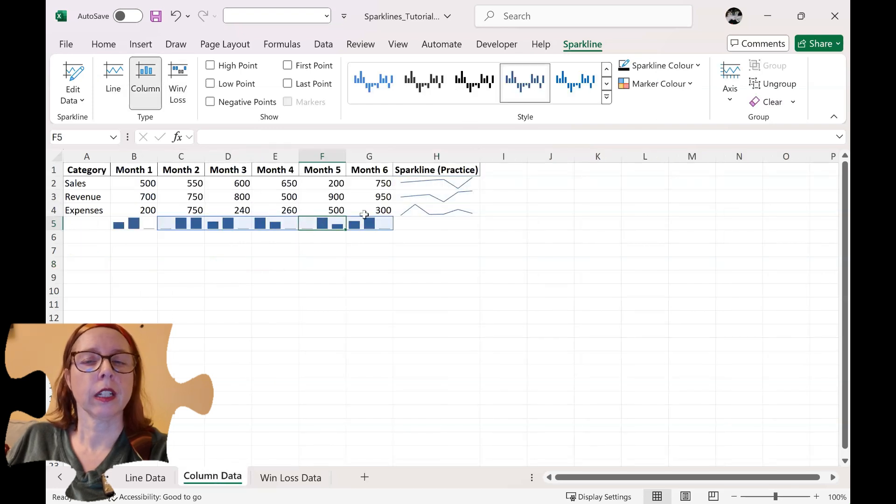
left_click_drag(378, 220, 180, 224)
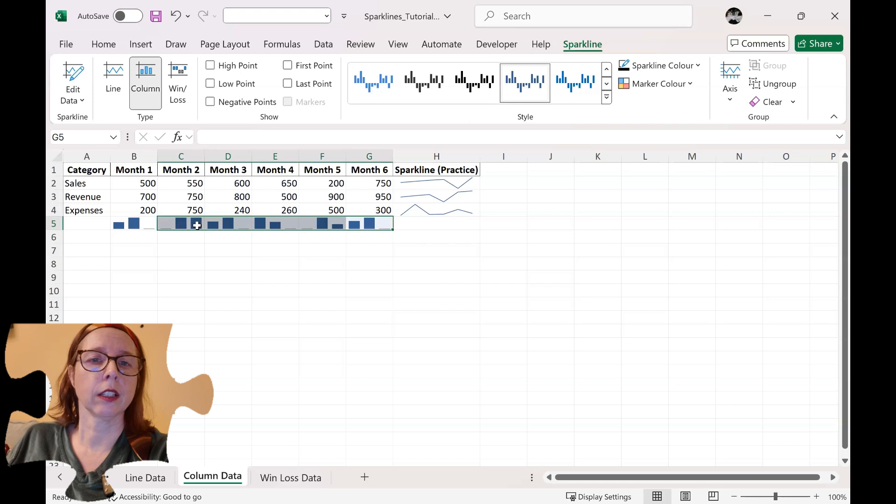
left_click(169, 227)
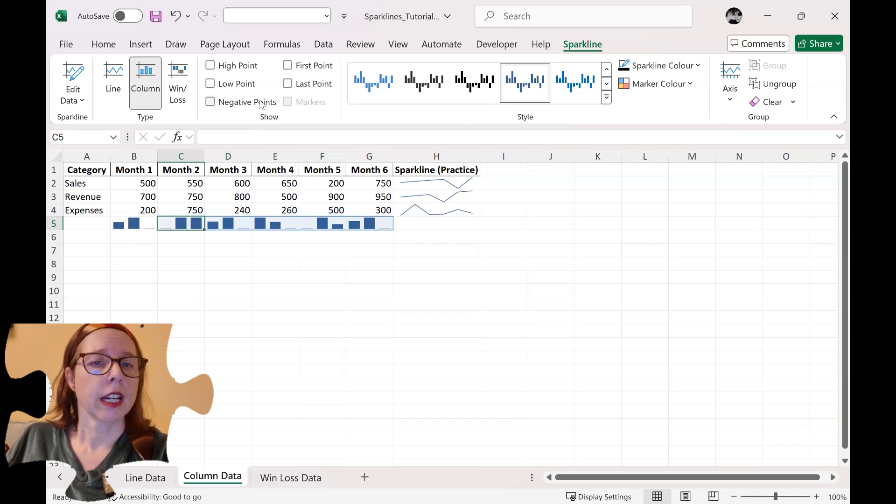
- Try out the high, low, negative, first and last point highlights on the C5:G5 column sparklines, leaving all of them off
left_click(232, 66)
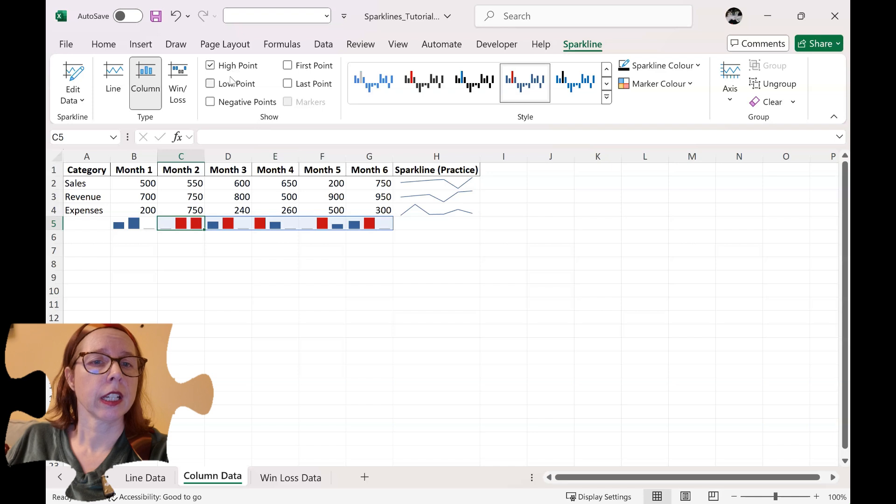
left_click(232, 66)
left_click(227, 84)
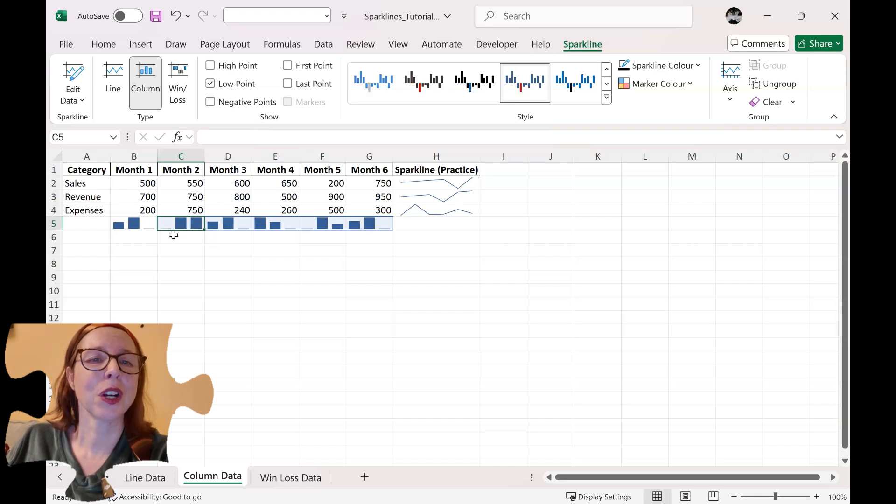
left_click(233, 85)
left_click(233, 103)
left_click(234, 103)
left_click(300, 68)
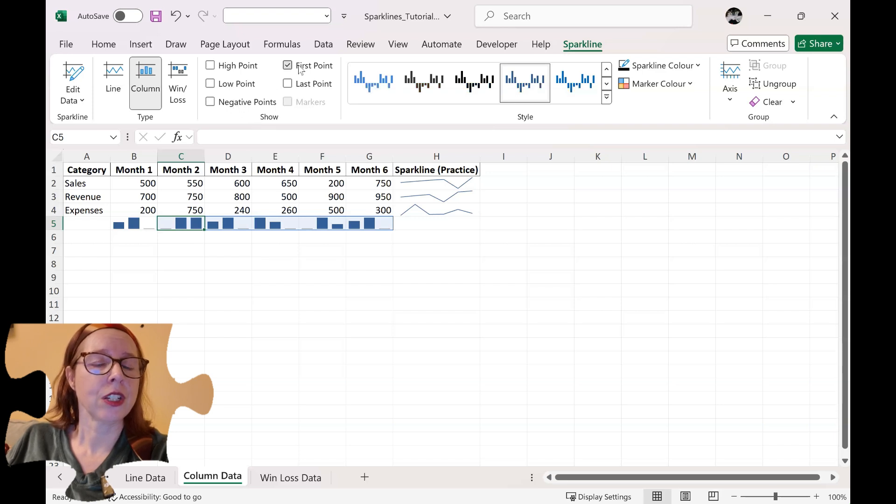
left_click(300, 68)
left_click(300, 86)
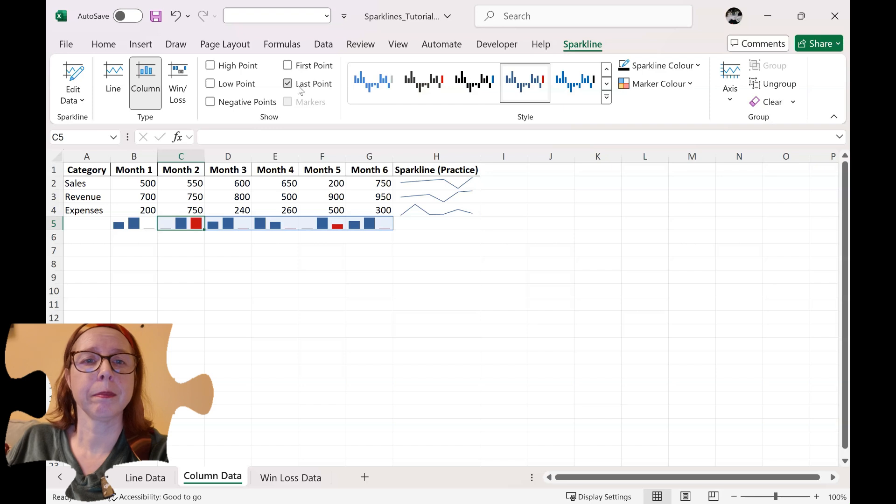
left_click(300, 86)
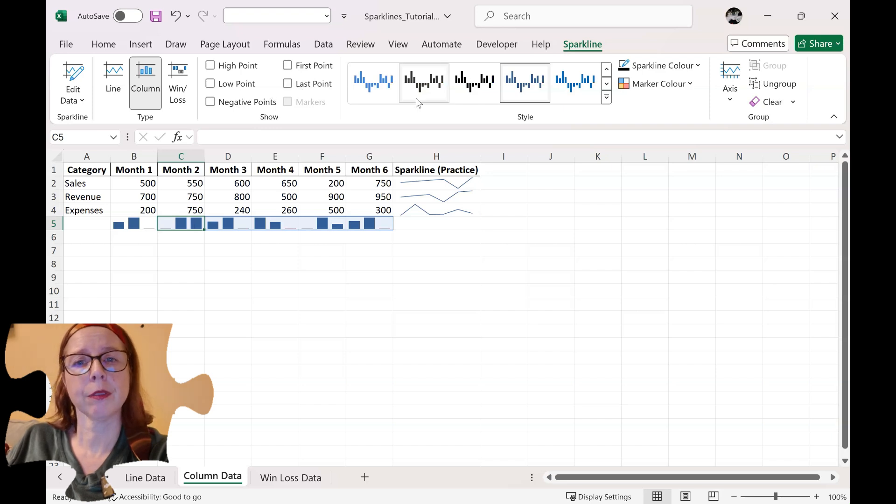
- Apply a green style to the C5:G5 column sparklines and recolour them, trying orange before settling on dark red
left_click(606, 97)
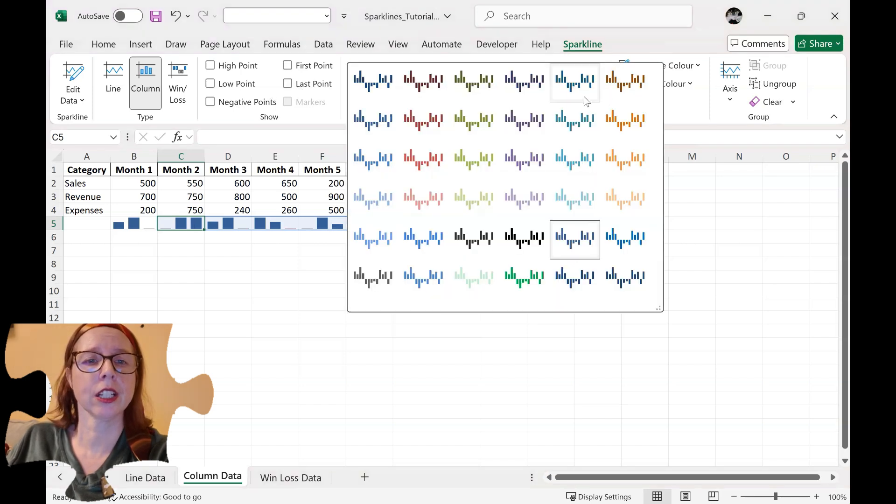
left_click(474, 161)
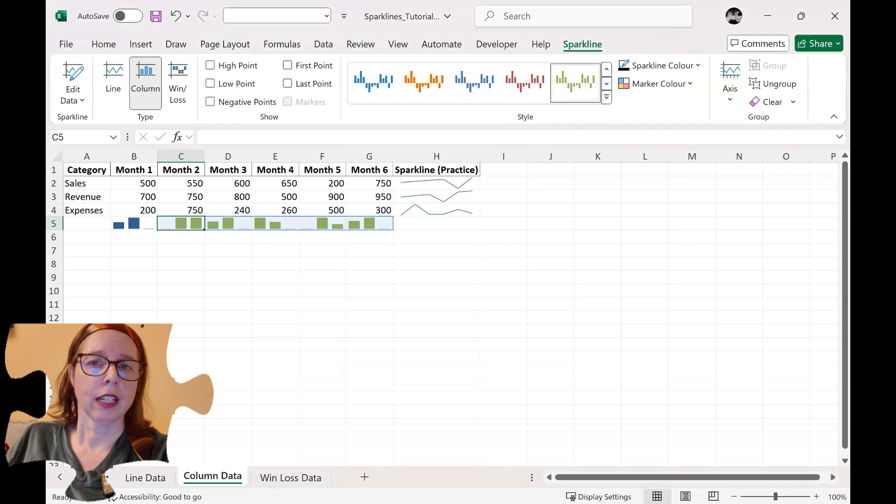
left_click(674, 69)
left_click(731, 131)
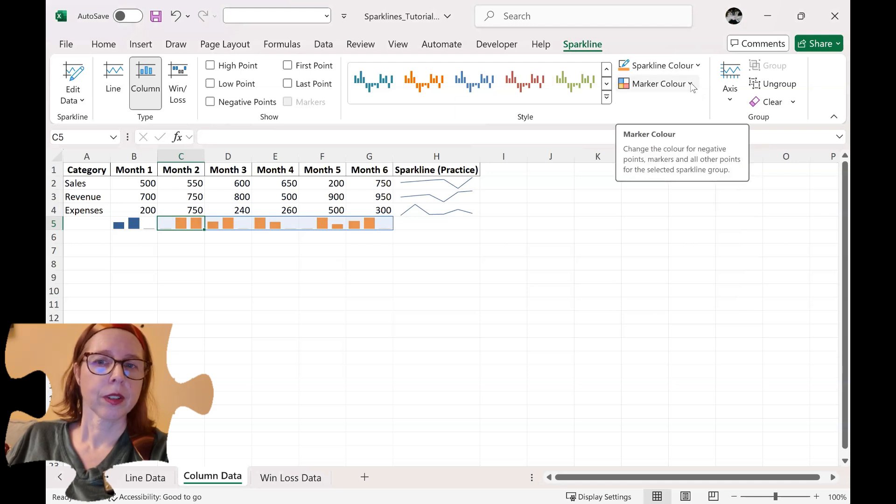
left_click(701, 66)
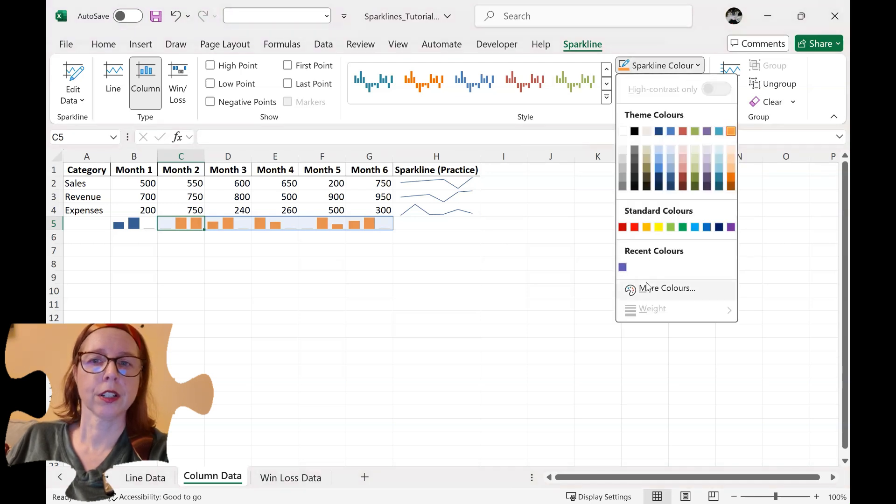
left_click(683, 177)
- Set the high point marker colour of the C5:G5 column sparklines to the green theme colour
left_click(684, 85)
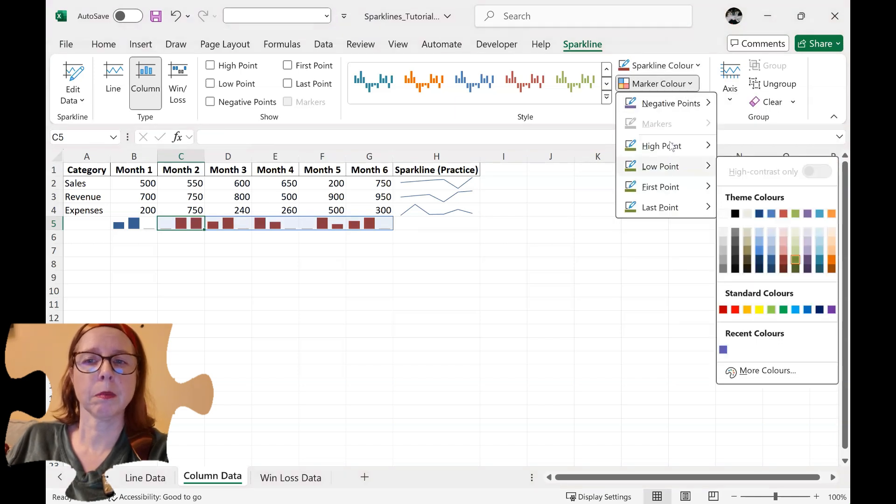
mouse_move(672, 149)
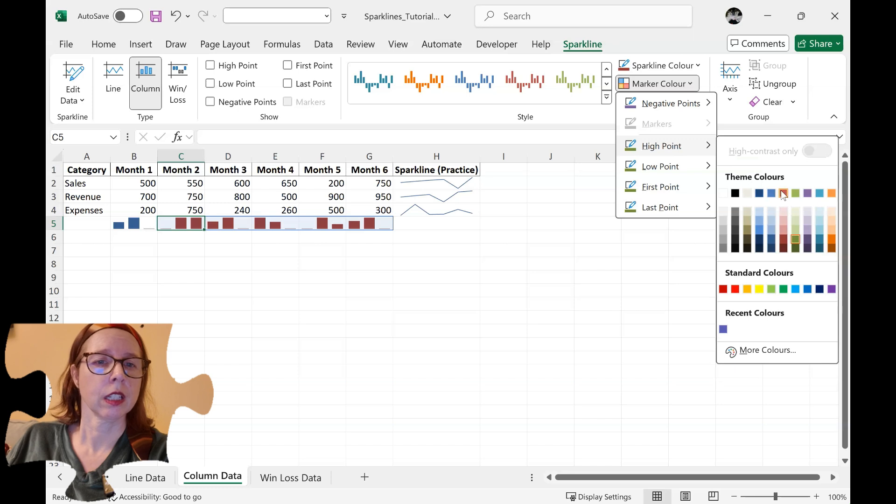
left_click(796, 193)
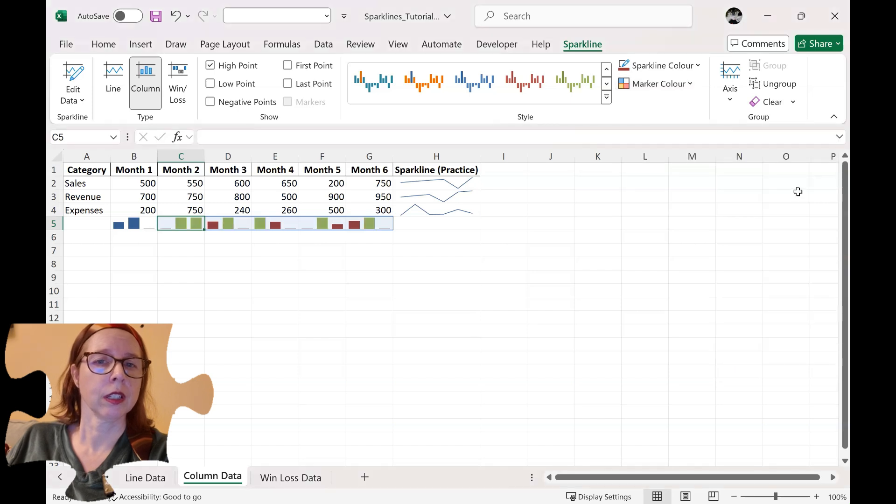
- Turn on the high, low and negative point highlights for the H2:H4 line sparklines
left_click_drag(434, 185, 436, 211)
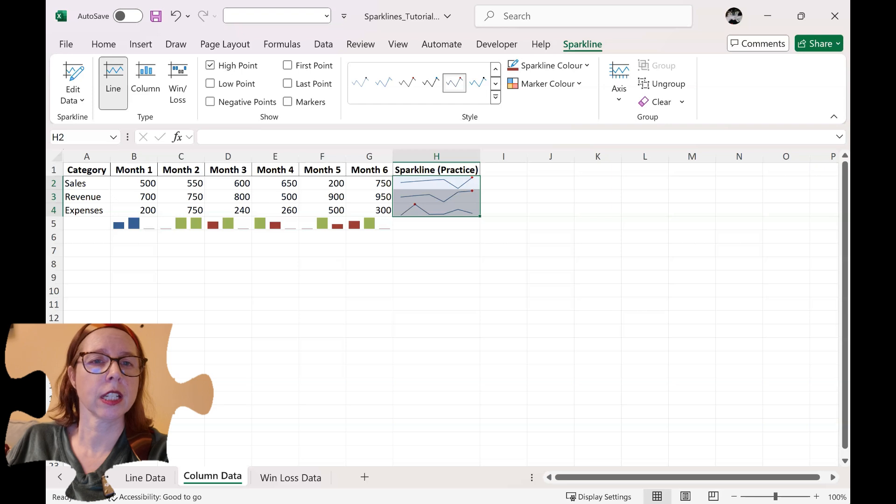
left_click(232, 86)
left_click(211, 102)
- Set the H2:H4 sparklines' high point markers to the aqua theme colour and their low point markers to a light tan shade
left_click(579, 85)
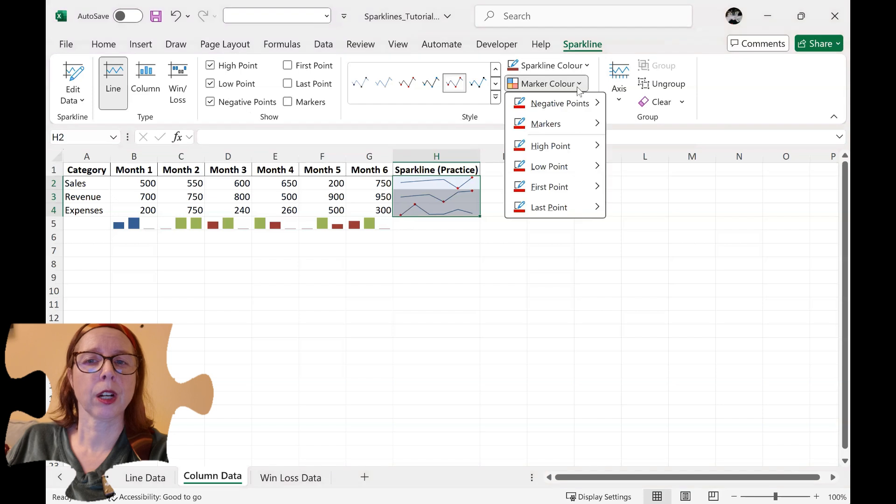
mouse_move(564, 146)
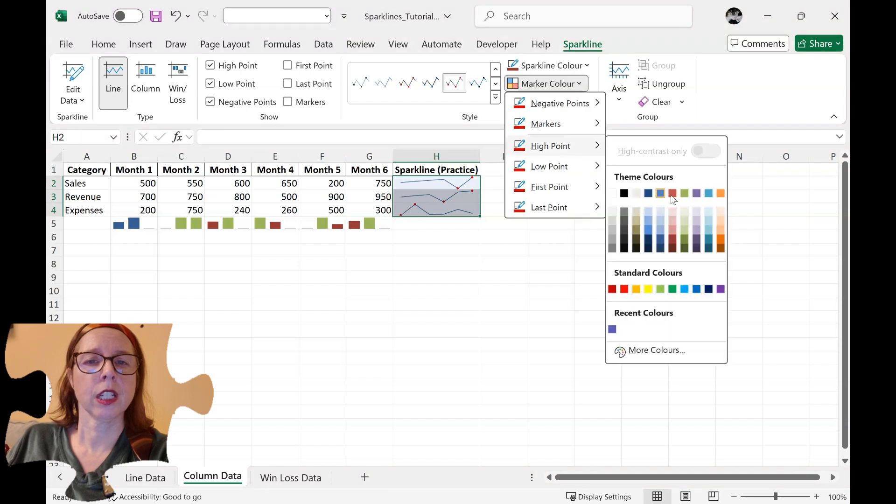
left_click(707, 194)
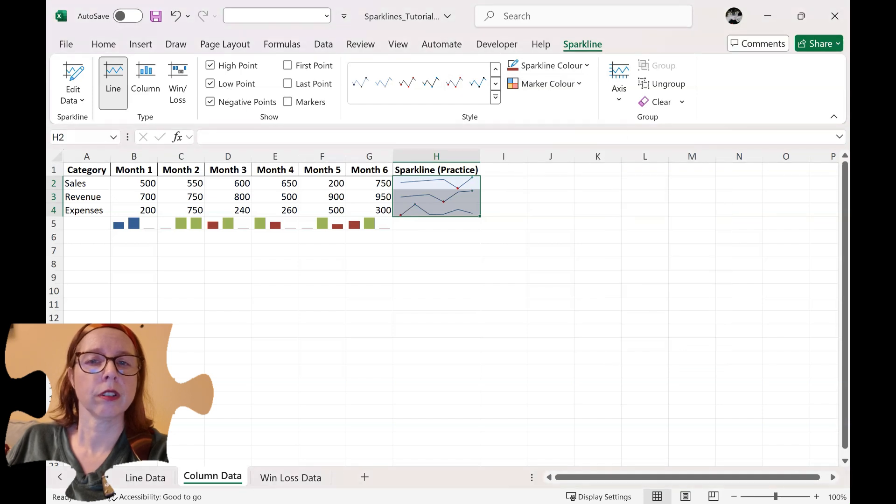
left_click(566, 84)
mouse_move(560, 167)
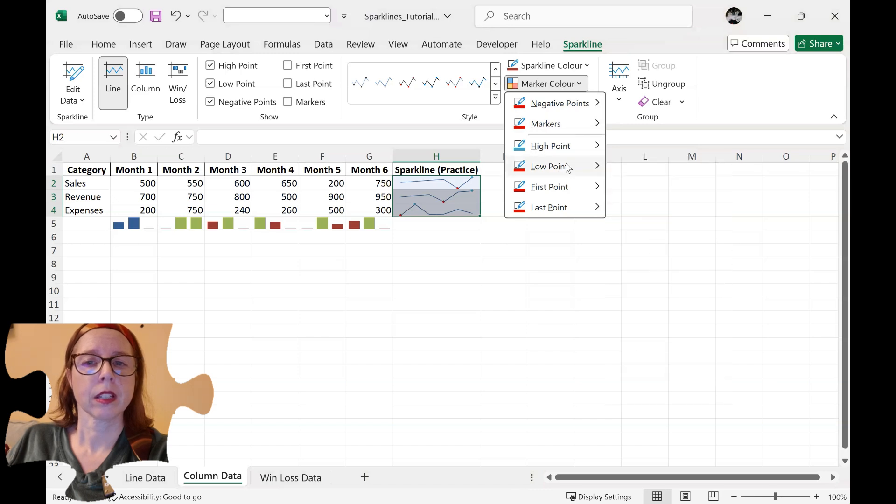
mouse_move(580, 189)
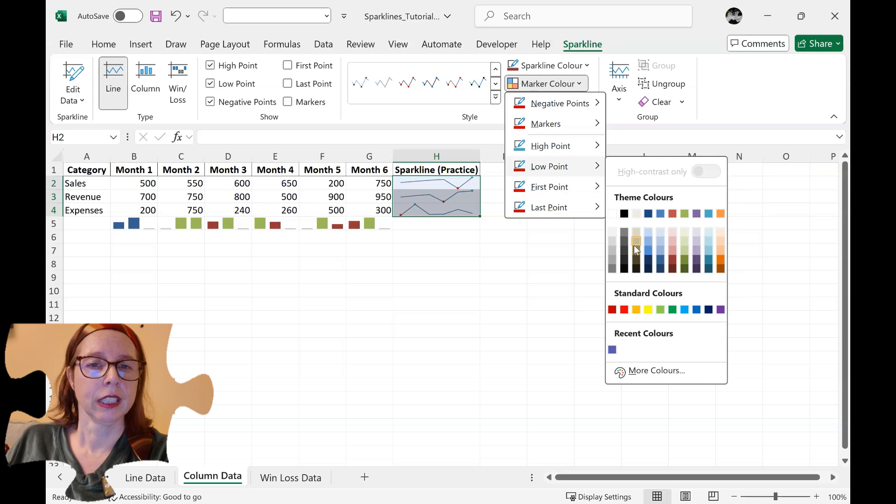
left_click(636, 244)
left_click(458, 240)
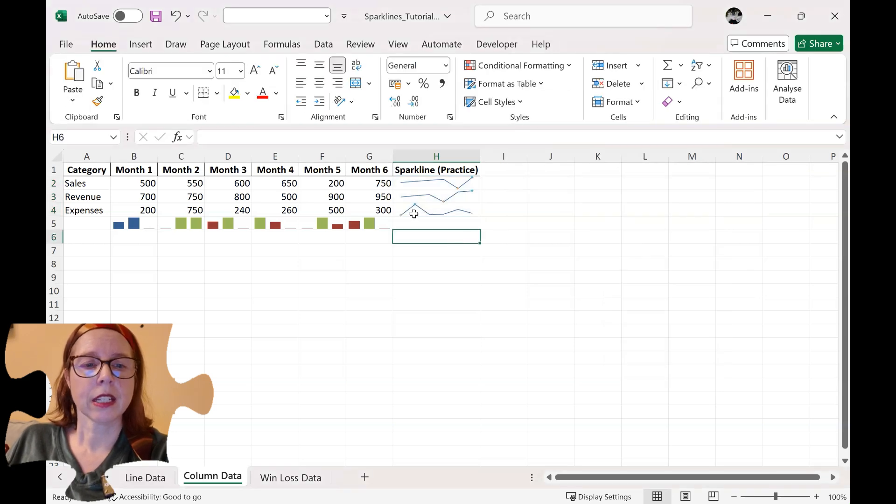
- Clear the selected line sparklines from H2:H4 on the Line Data sheet
left_click(152, 478)
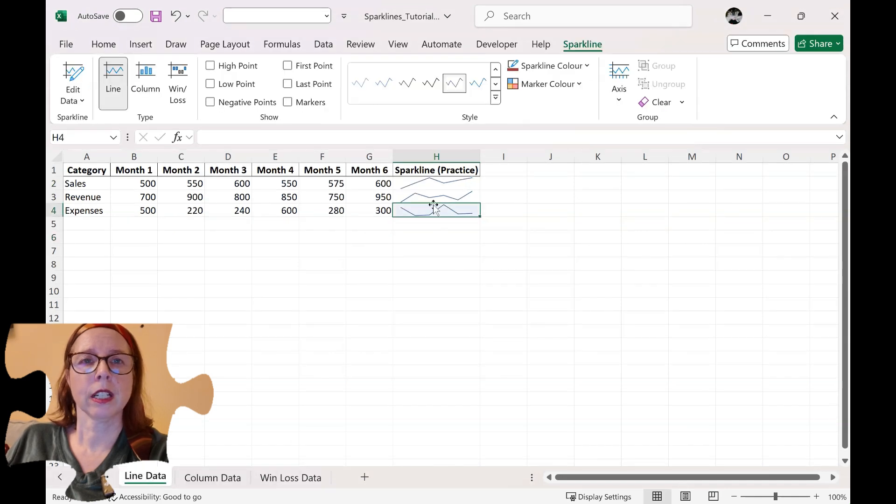
left_click_drag(431, 186, 435, 205)
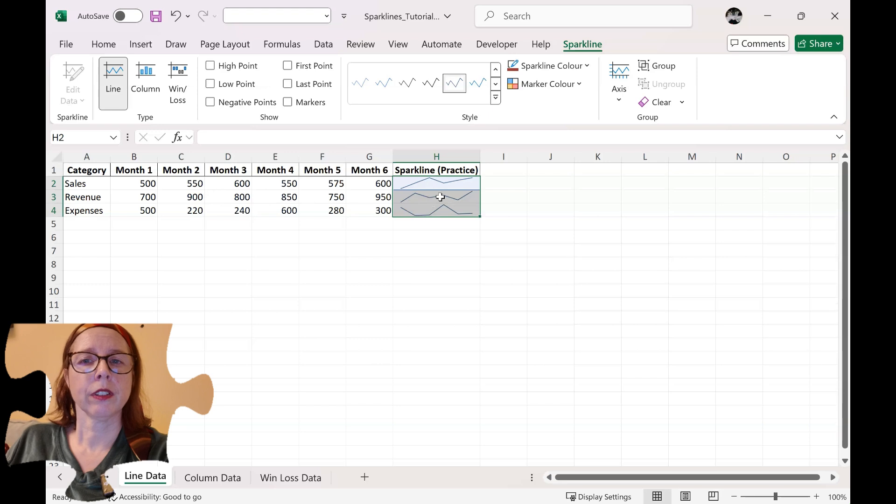
left_click(682, 103)
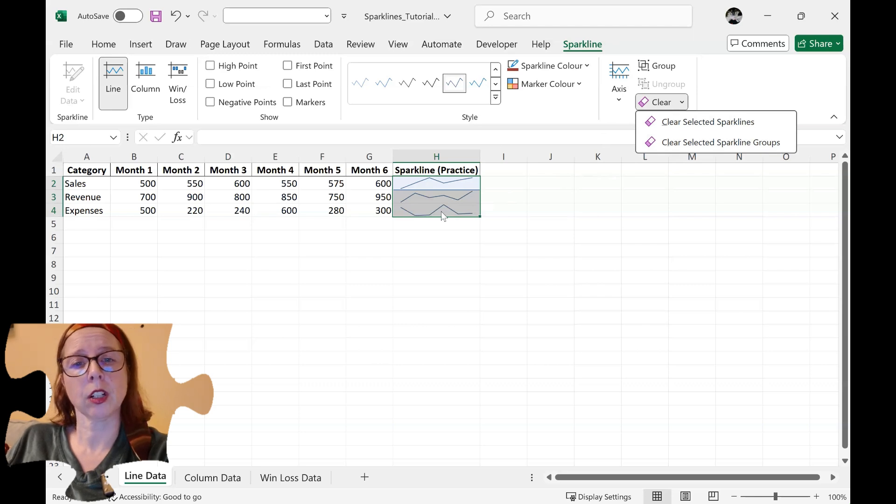
key("Escape")
right_click(416, 197)
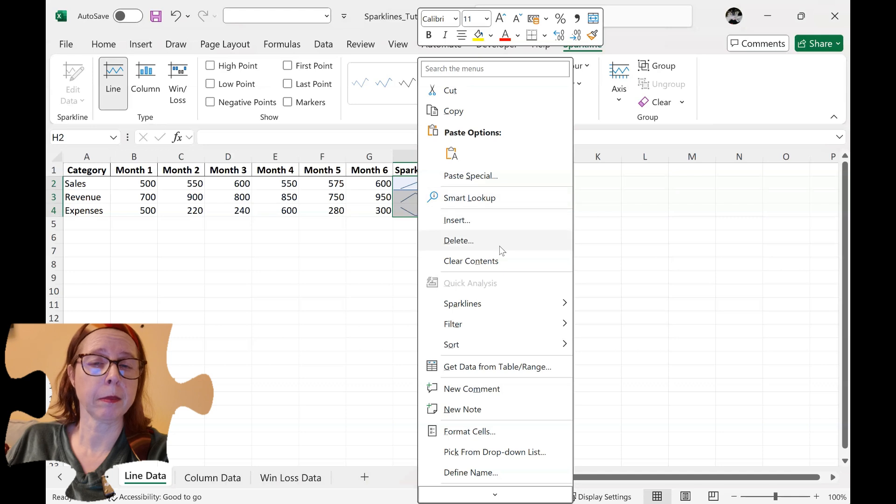
mouse_move(492, 310)
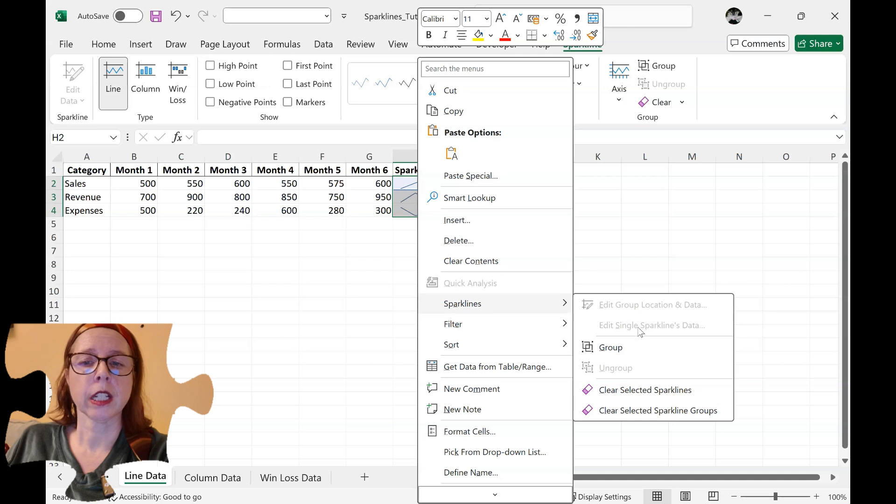
left_click(627, 395)
left_click(446, 234)
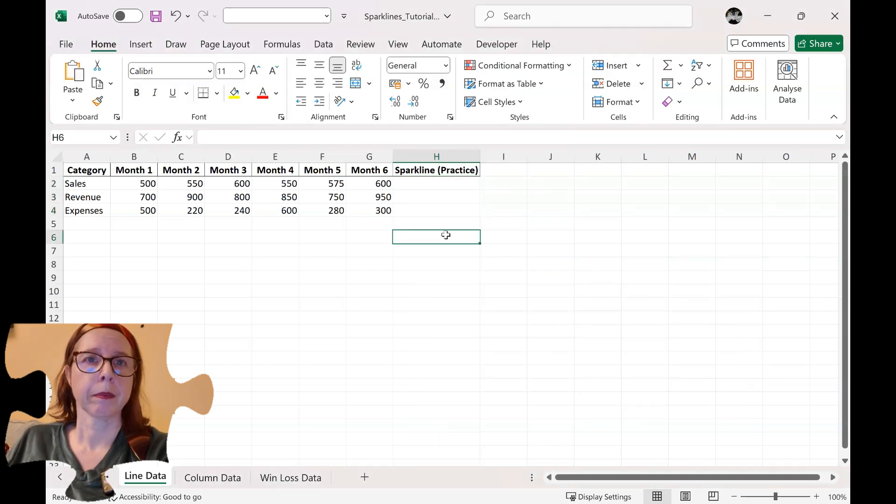